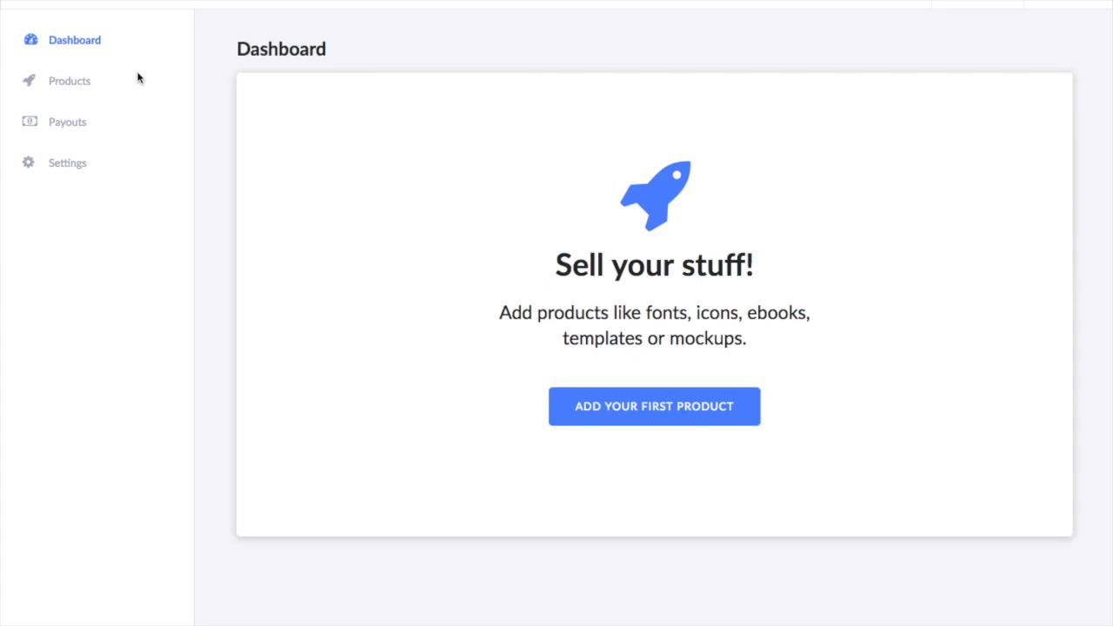
View the Payouts page and open the account Settings page.
{"action": "left_click", "coordinate": [67, 162]}
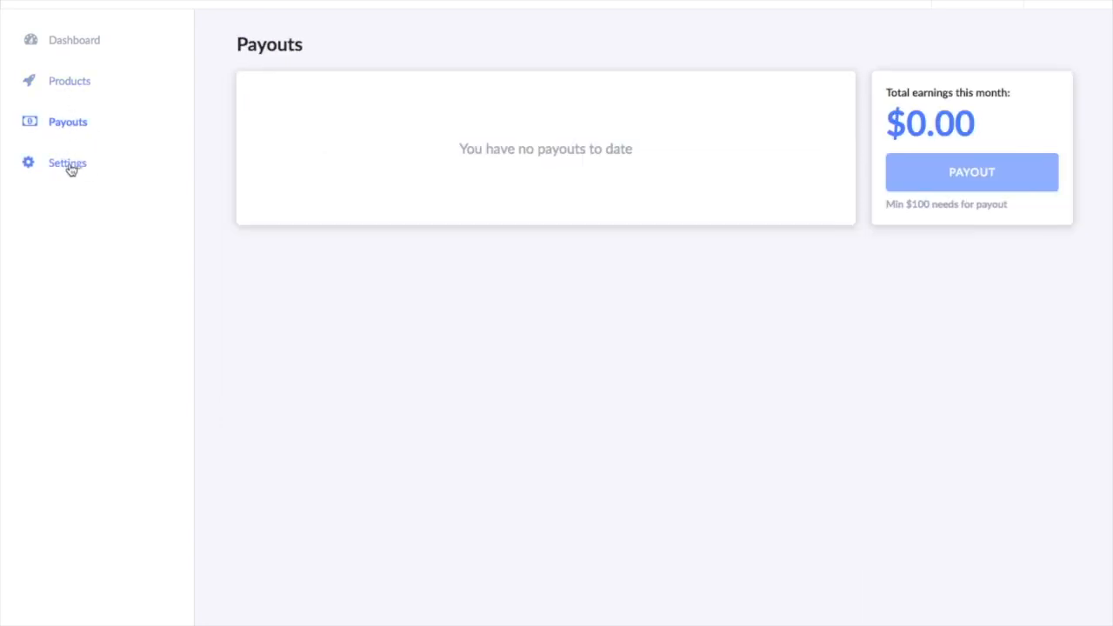
{"action": "left_click", "coordinate": [69, 167]}
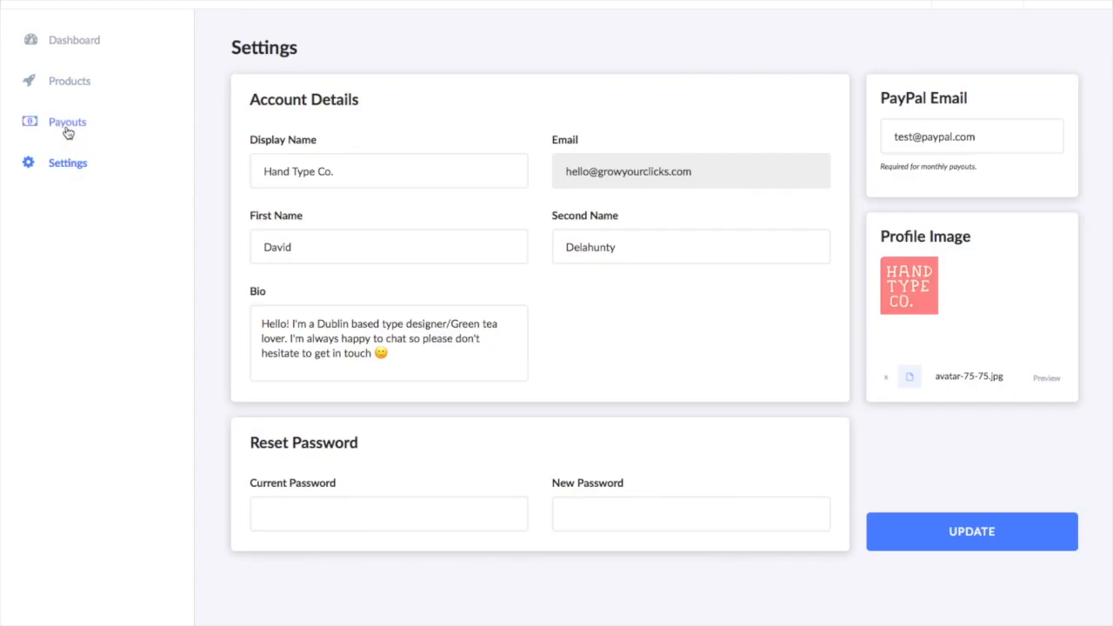
{"action": "left_click", "coordinate": [67, 131]}
Examine the display name, first name and bio fields in the account details.
{"action": "triple_click", "coordinate": [419, 173]}
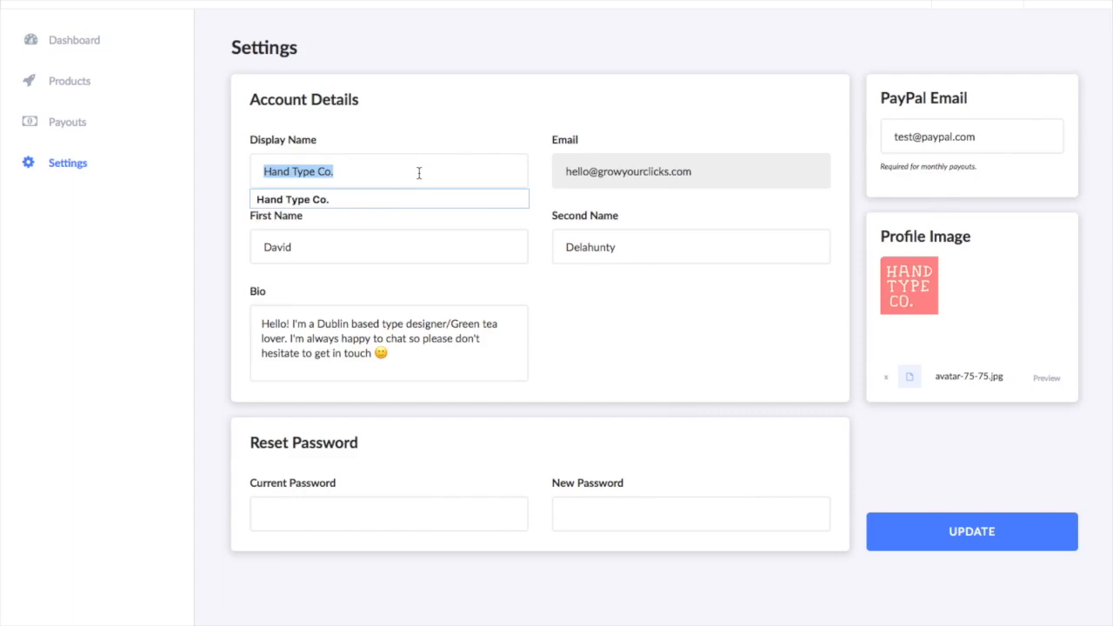
{"action": "left_click", "coordinate": [390, 241]}
{"action": "triple_click", "coordinate": [390, 180]}
{"action": "left_click", "coordinate": [376, 240]}
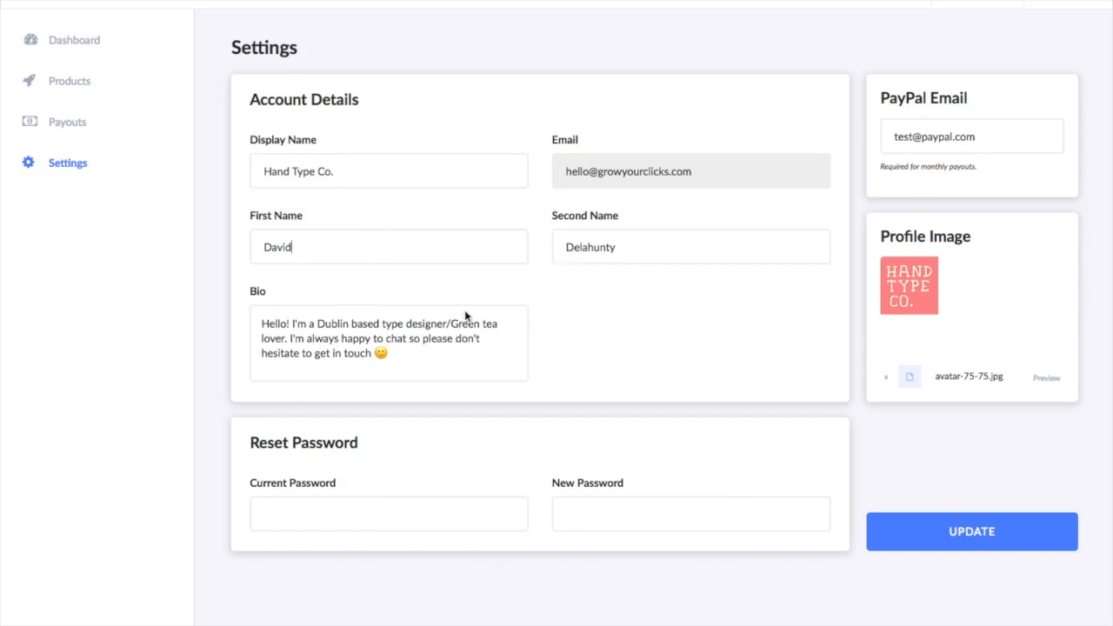
{"action": "left_click_drag", "start_coordinate": [428, 354], "coordinate": [252, 306]}
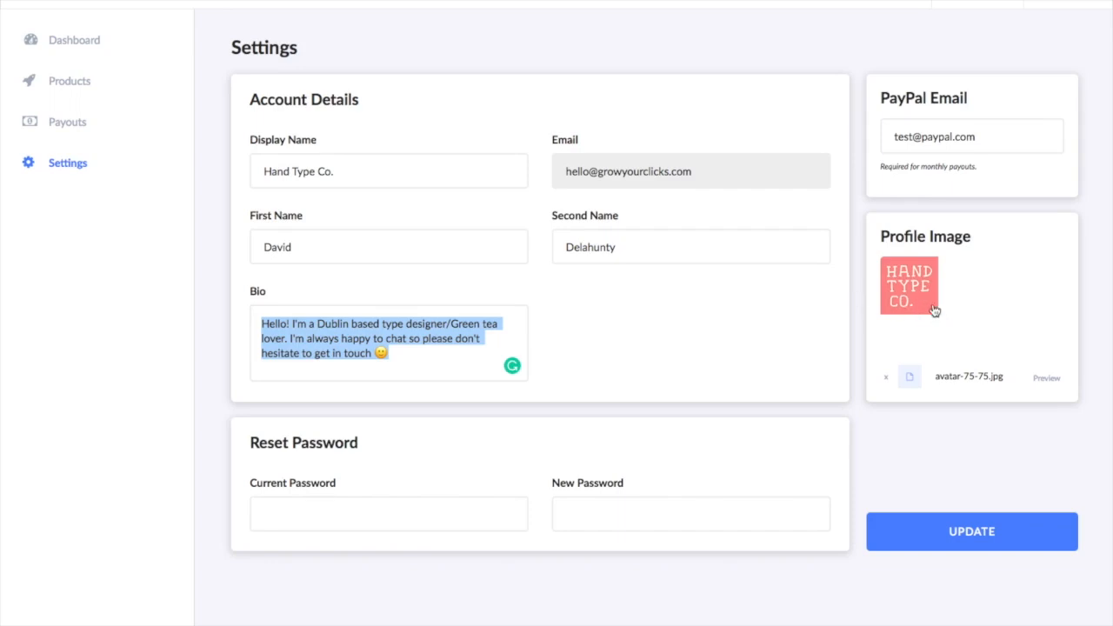
Remove the current profile image and open the TYPE folder on the Desktop to upload a replacement.
{"action": "left_click", "coordinate": [885, 378]}
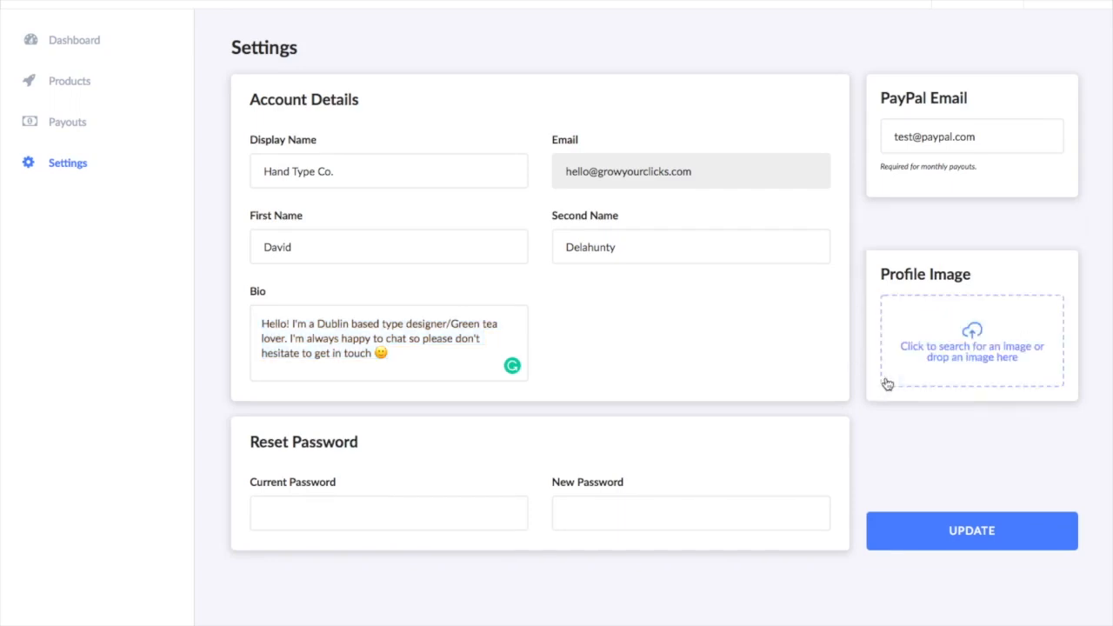
{"action": "left_click", "coordinate": [964, 356]}
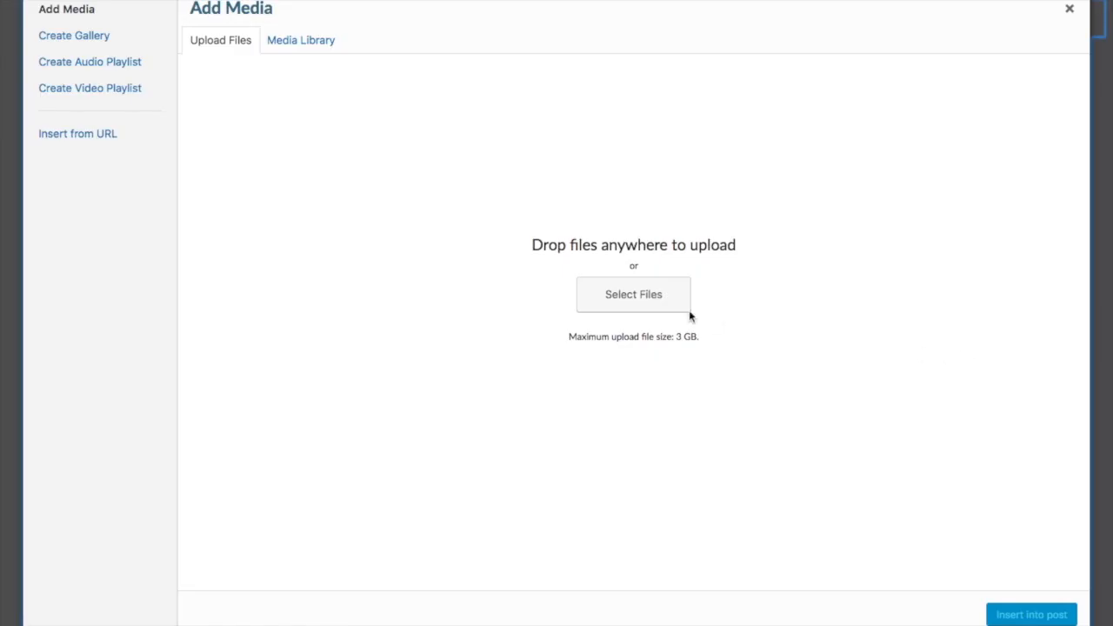
{"action": "left_click", "coordinate": [654, 304]}
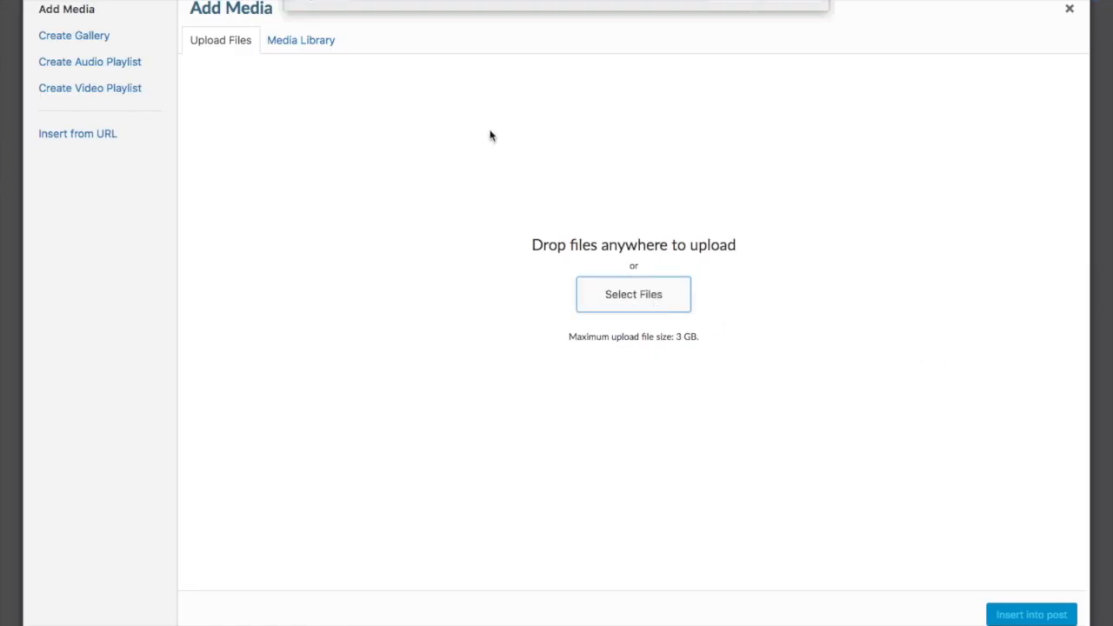
{"action": "scroll", "coordinate": [467, 84], "scroll_direction": "down", "scroll_amount": 4}
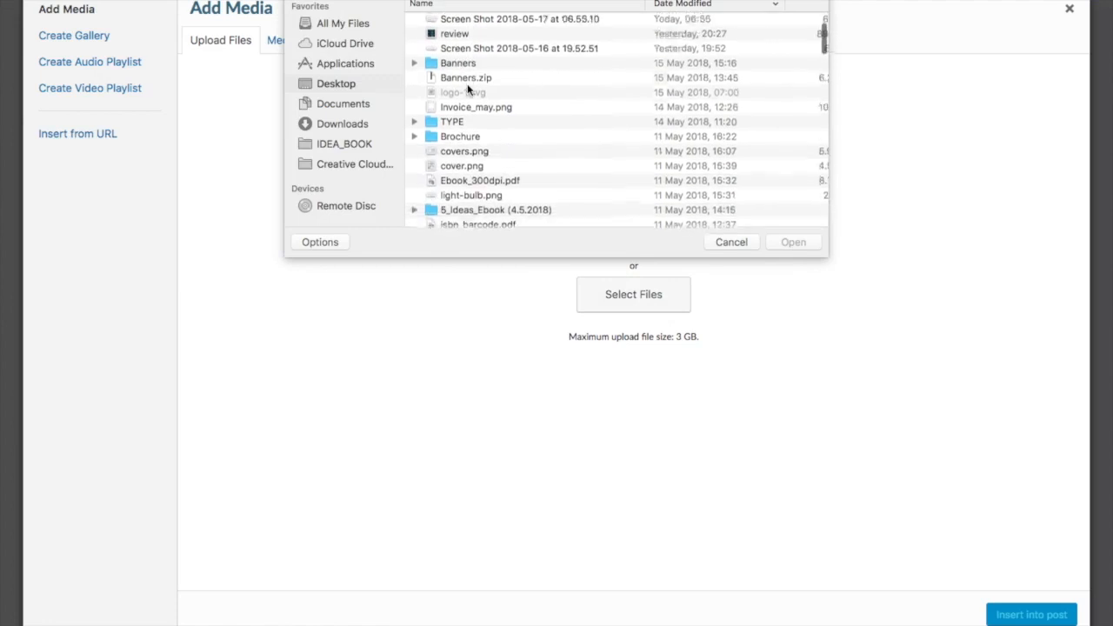
{"action": "left_click", "coordinate": [466, 97]}
{"action": "double_click", "coordinate": [466, 96]}
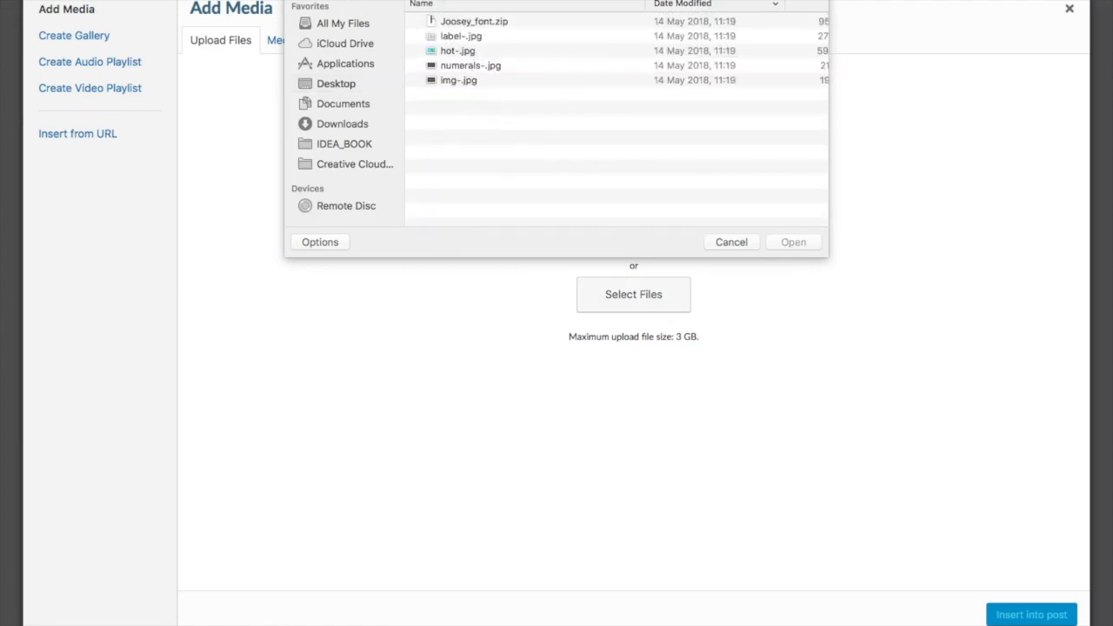
Look through the other files on the Desktop and return to the TYPE folder.
{"action": "left_click", "coordinate": [303, 1]}
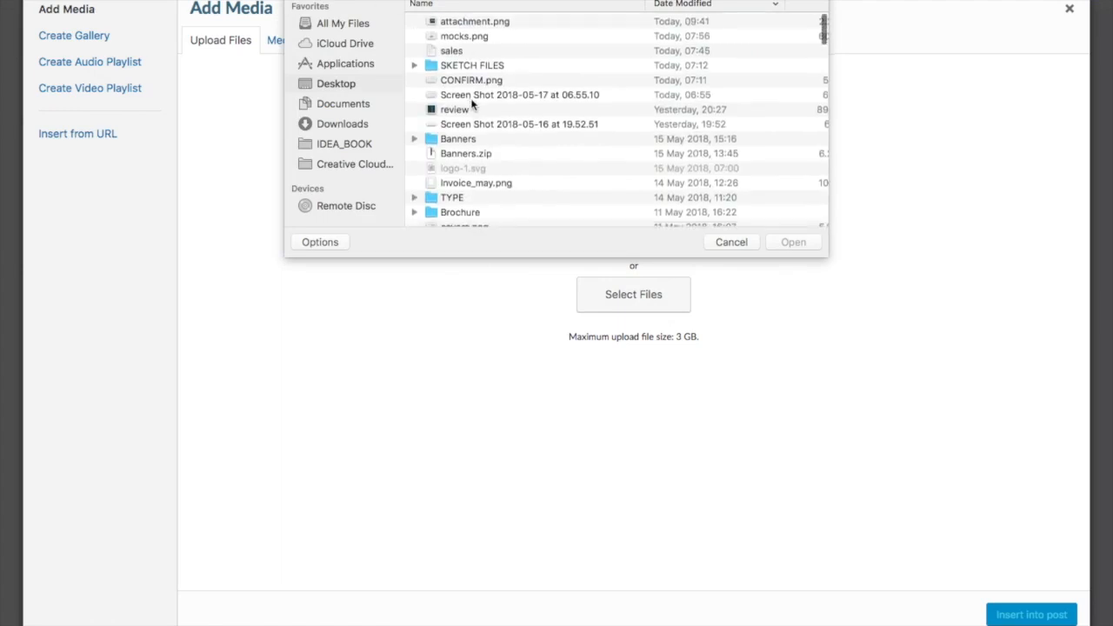
{"action": "scroll", "coordinate": [472, 104], "scroll_direction": "down", "scroll_amount": 5}
{"action": "scroll", "coordinate": [473, 103], "scroll_direction": "down", "scroll_amount": 10}
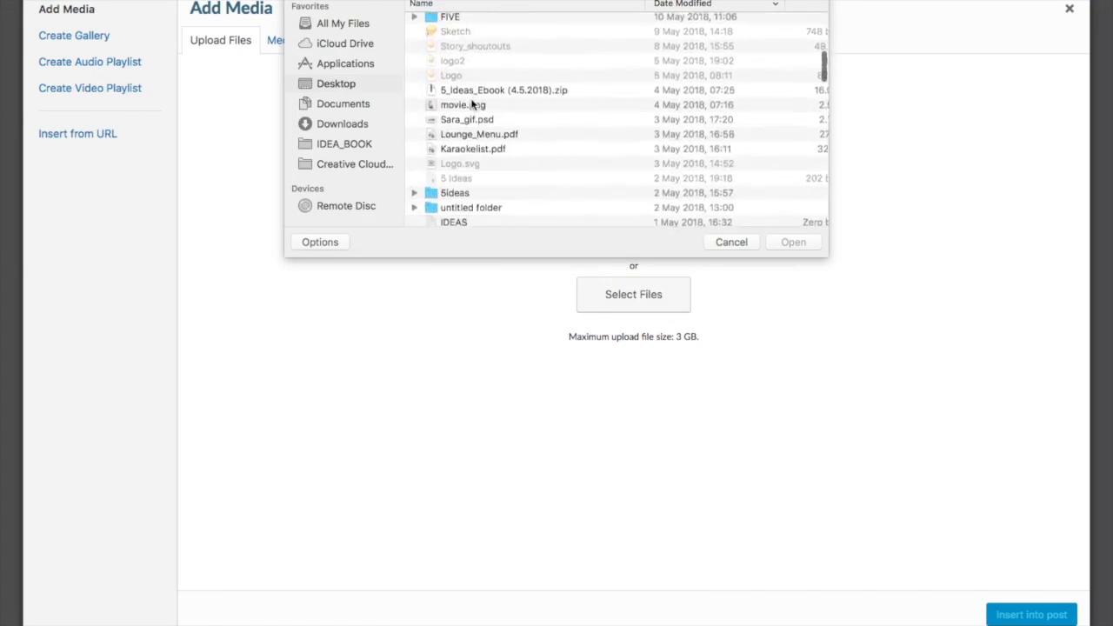
{"action": "scroll", "coordinate": [472, 104], "scroll_direction": "down", "scroll_amount": 10}
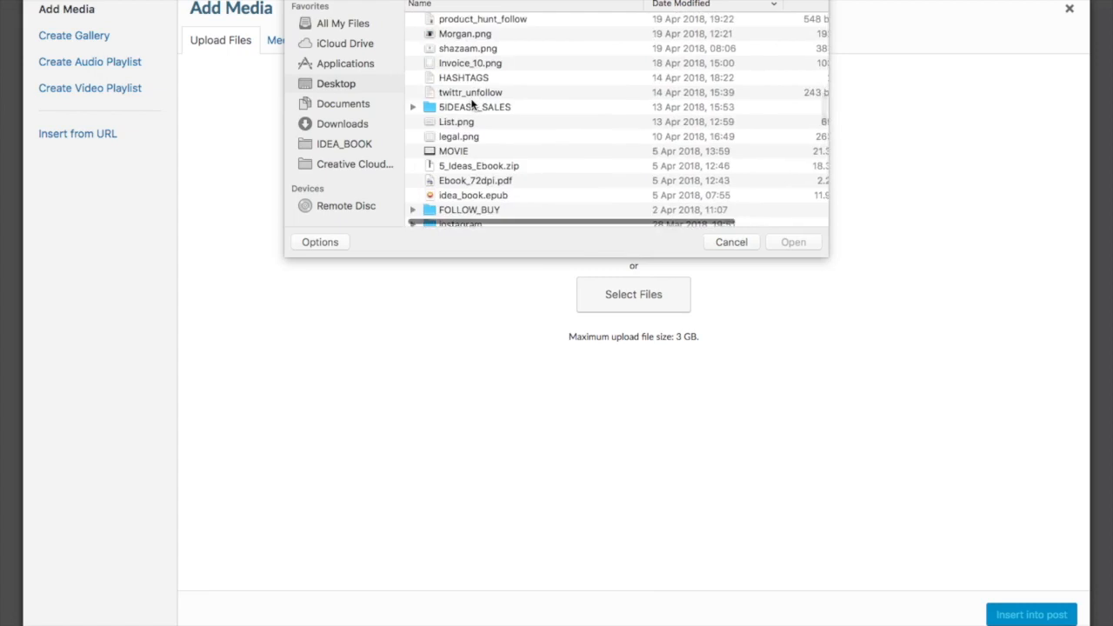
{"action": "scroll", "coordinate": [472, 104], "scroll_direction": "down", "scroll_amount": 10}
{"action": "scroll", "coordinate": [472, 104], "scroll_direction": "up", "scroll_amount": 20}
{"action": "scroll", "coordinate": [472, 108], "scroll_direction": "down", "scroll_amount": 3}
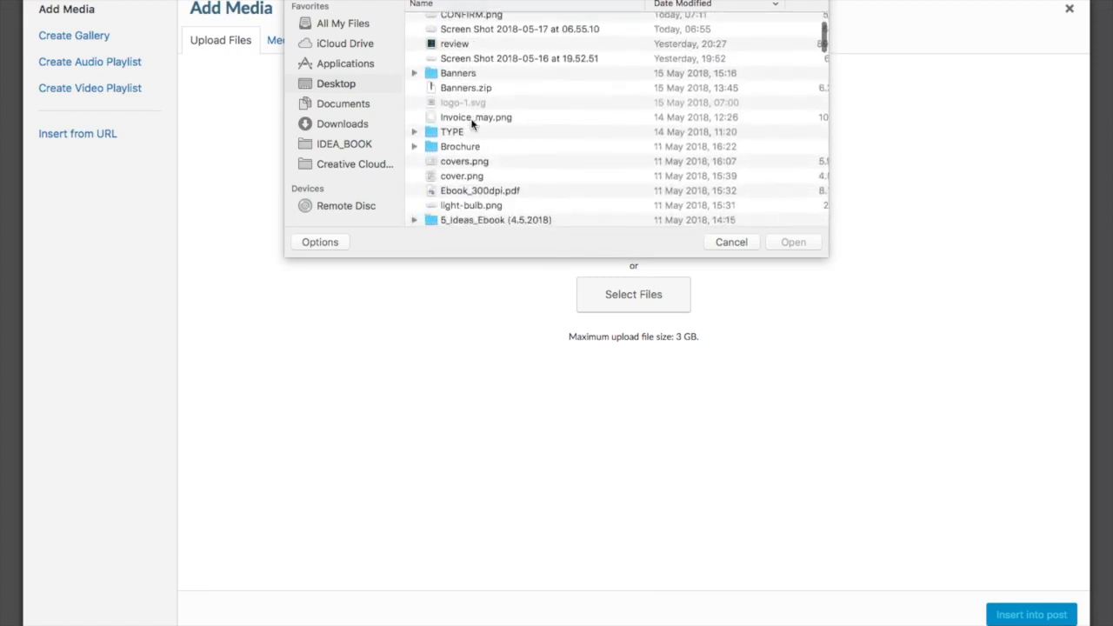
{"action": "double_click", "coordinate": [467, 134]}
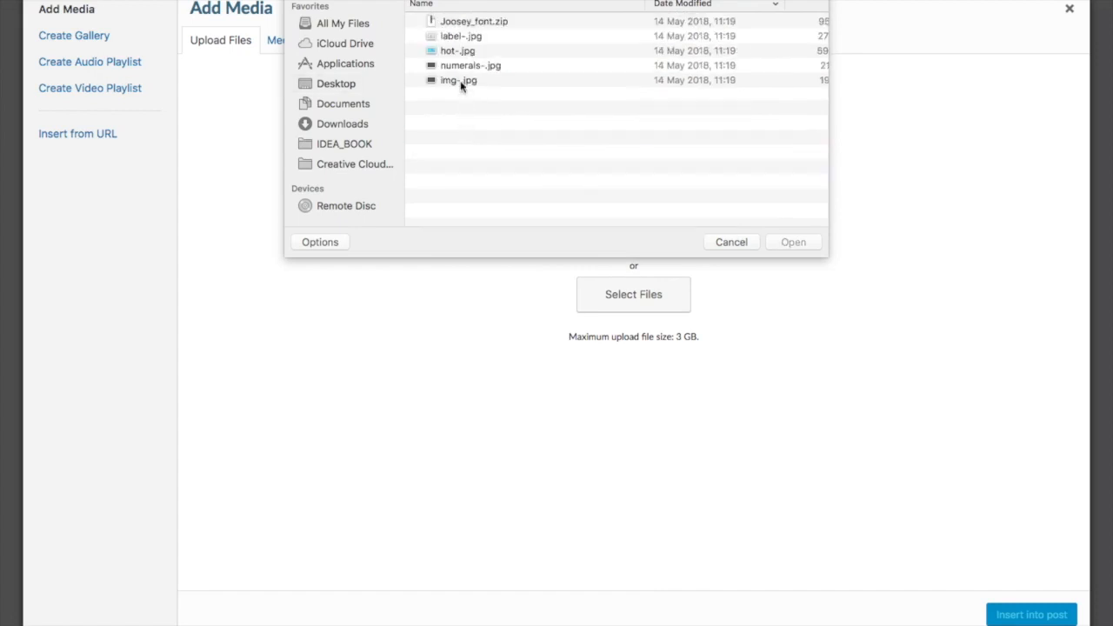
Upload hot-.jpg to the media library and insert avatar-75-75-1.jpg as the profile image.
{"action": "left_click", "coordinate": [458, 52]}
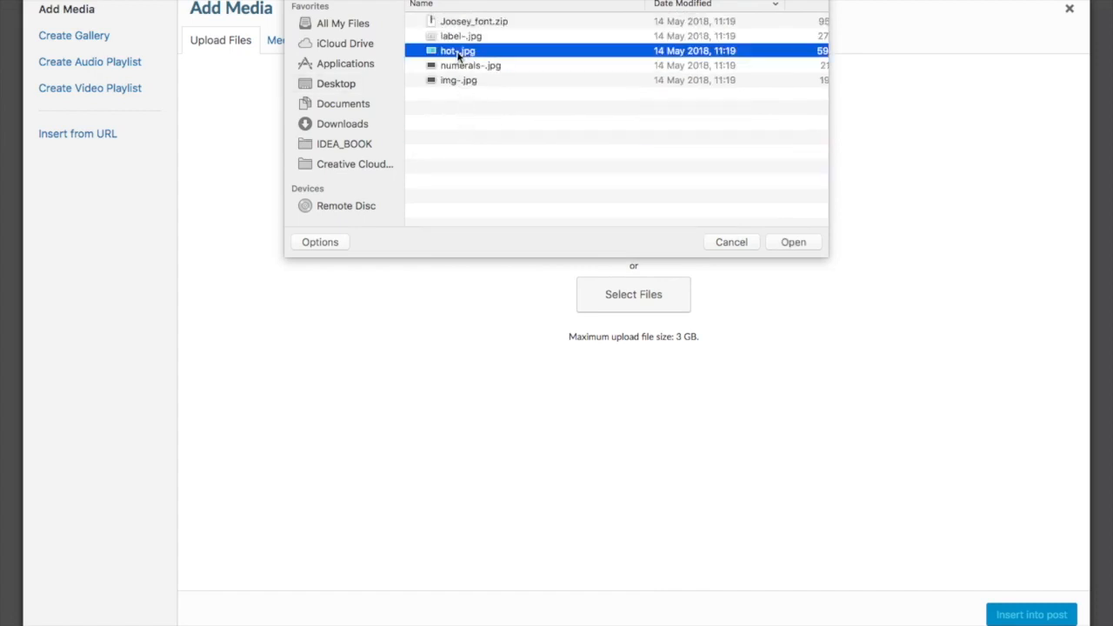
{"action": "left_click", "coordinate": [786, 244]}
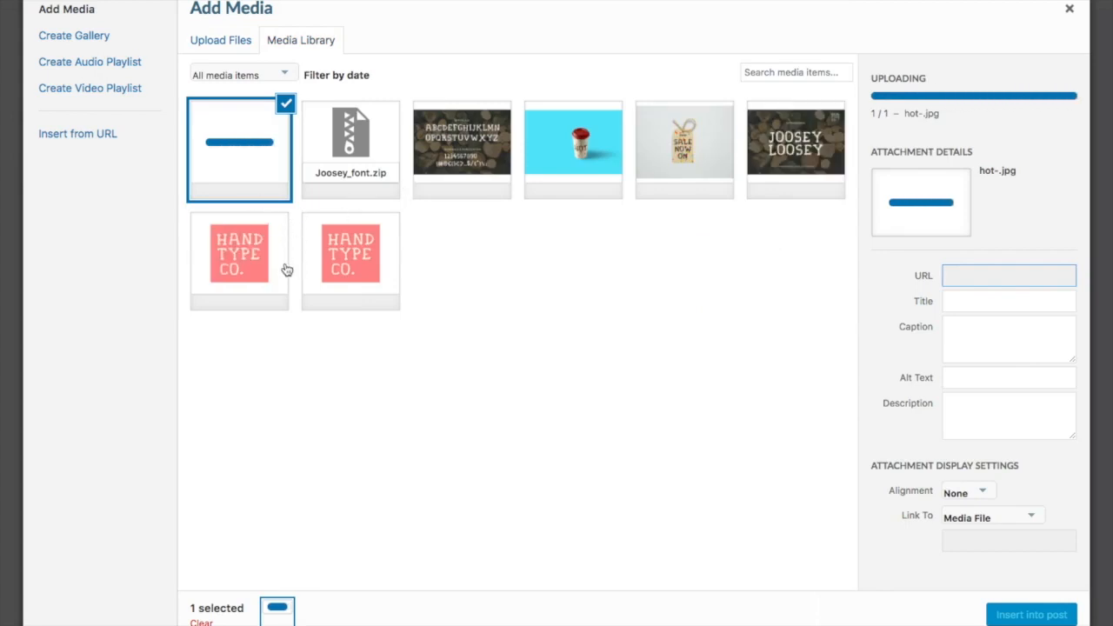
{"action": "left_click", "coordinate": [238, 237]}
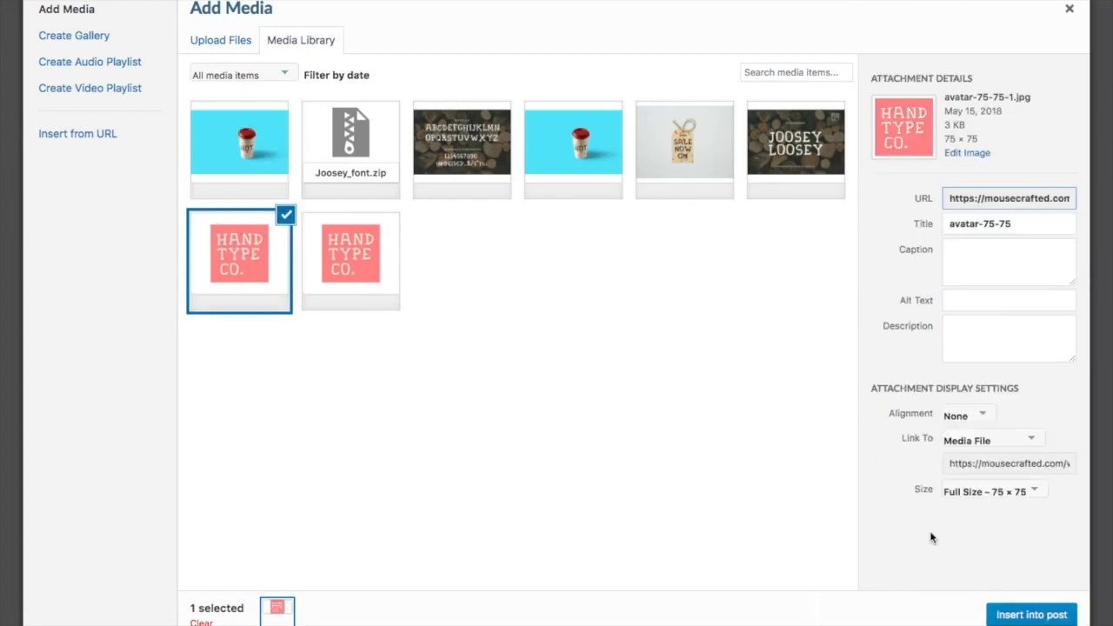
{"action": "left_click", "coordinate": [1041, 616]}
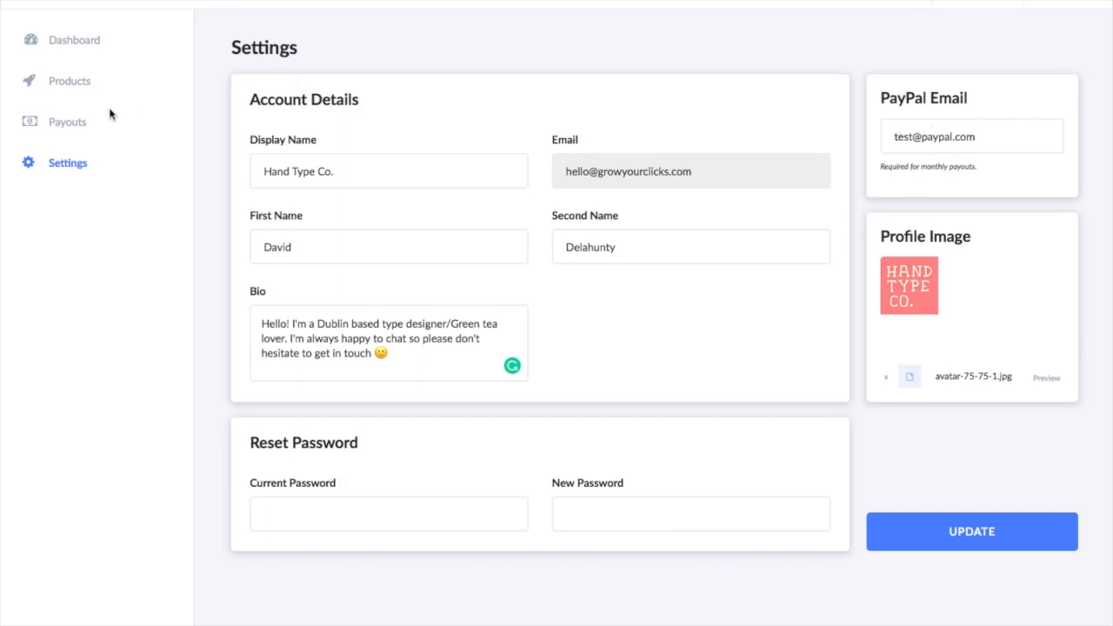
View the Products page and start adding the first product from the Dashboard.
{"action": "left_click", "coordinate": [67, 87]}
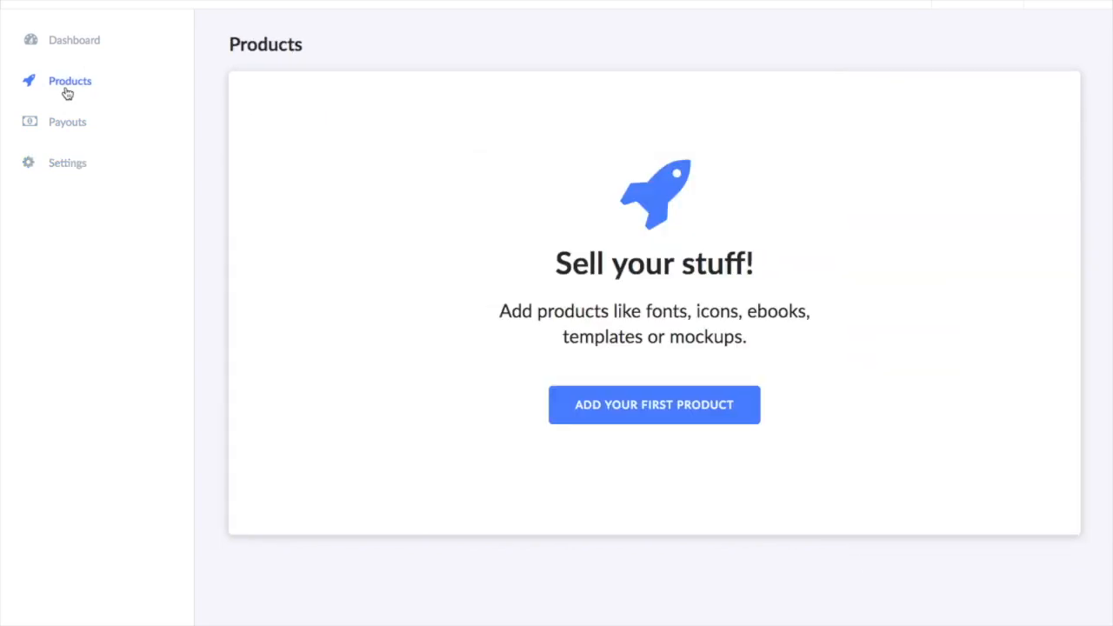
{"action": "left_click", "coordinate": [74, 44]}
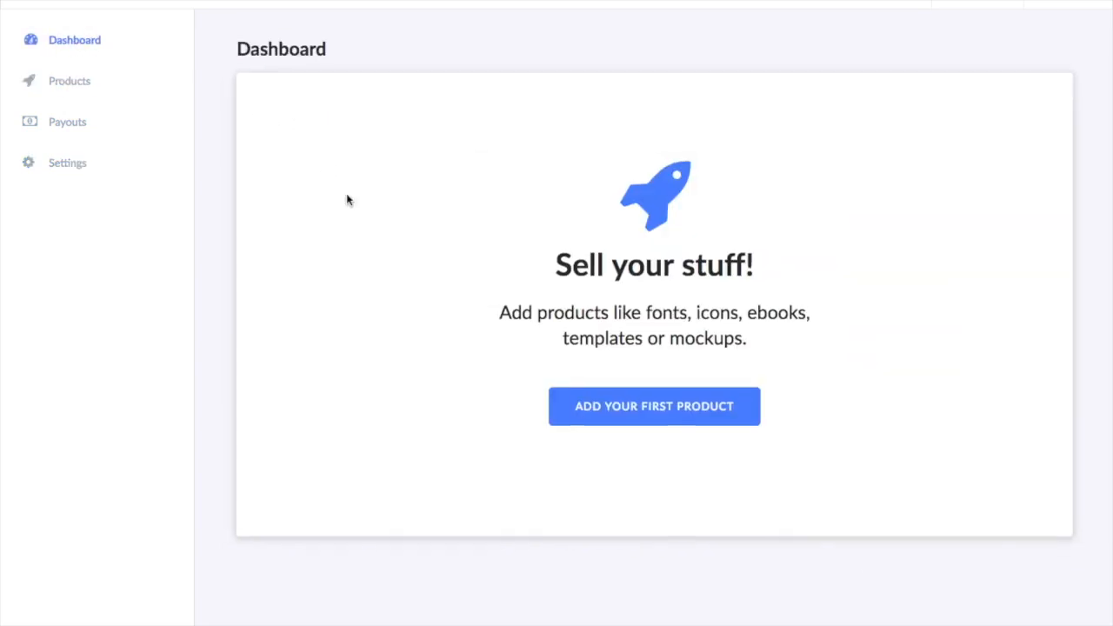
{"action": "left_click", "coordinate": [677, 415]}
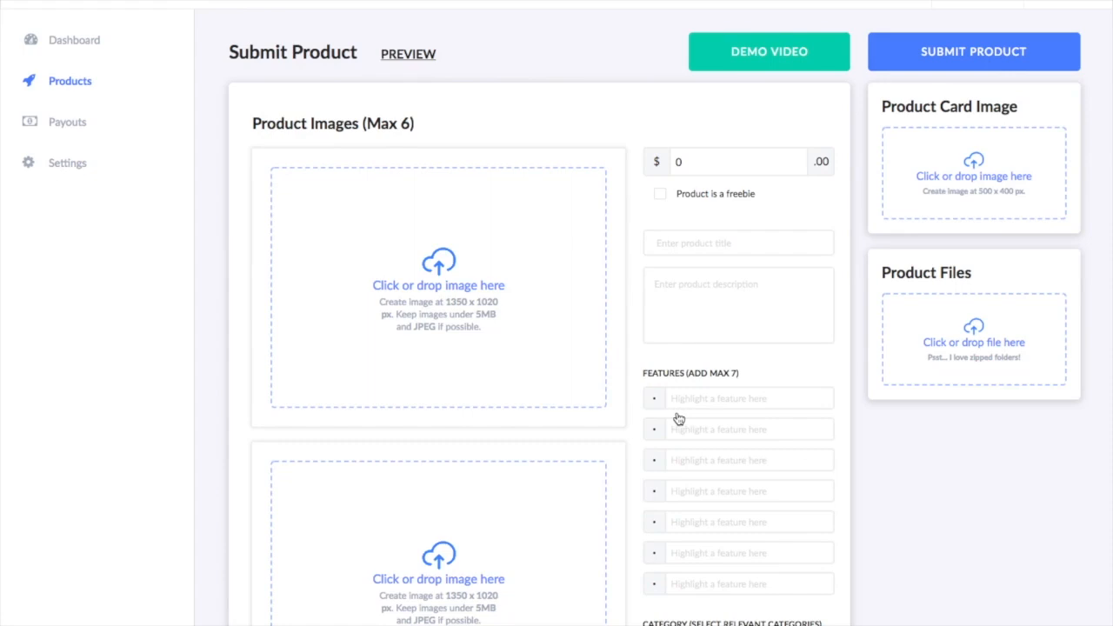
Look over the whole Submit Product form, including product images, price, features, category and file types.
{"action": "scroll", "coordinate": [593, 363], "scroll_direction": "down", "scroll_amount": 5}
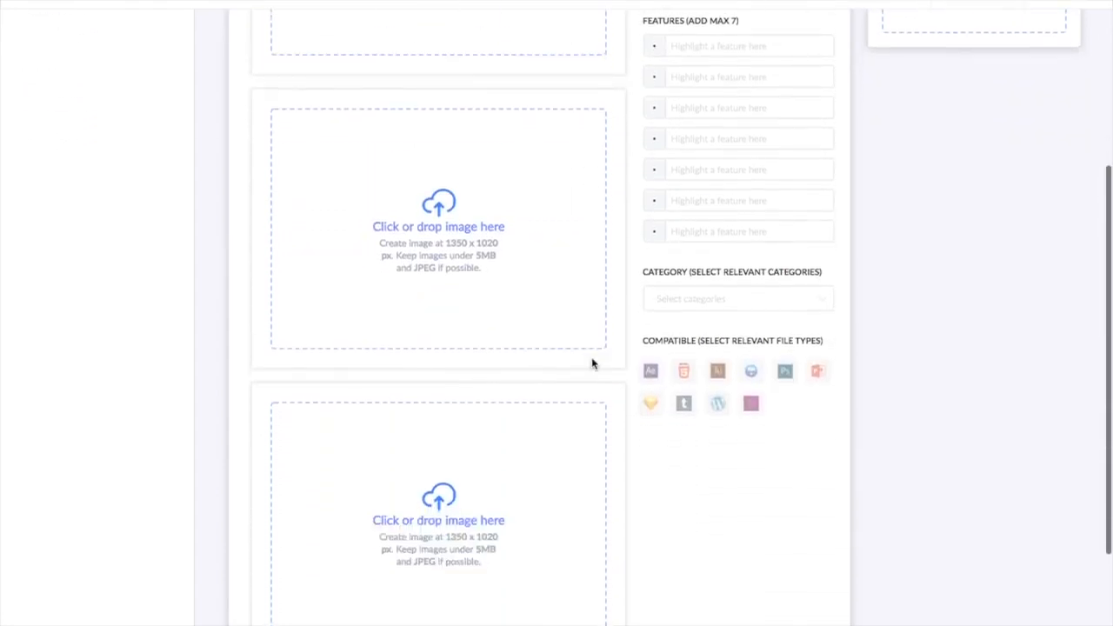
{"action": "scroll", "coordinate": [592, 364], "scroll_direction": "up", "scroll_amount": 5}
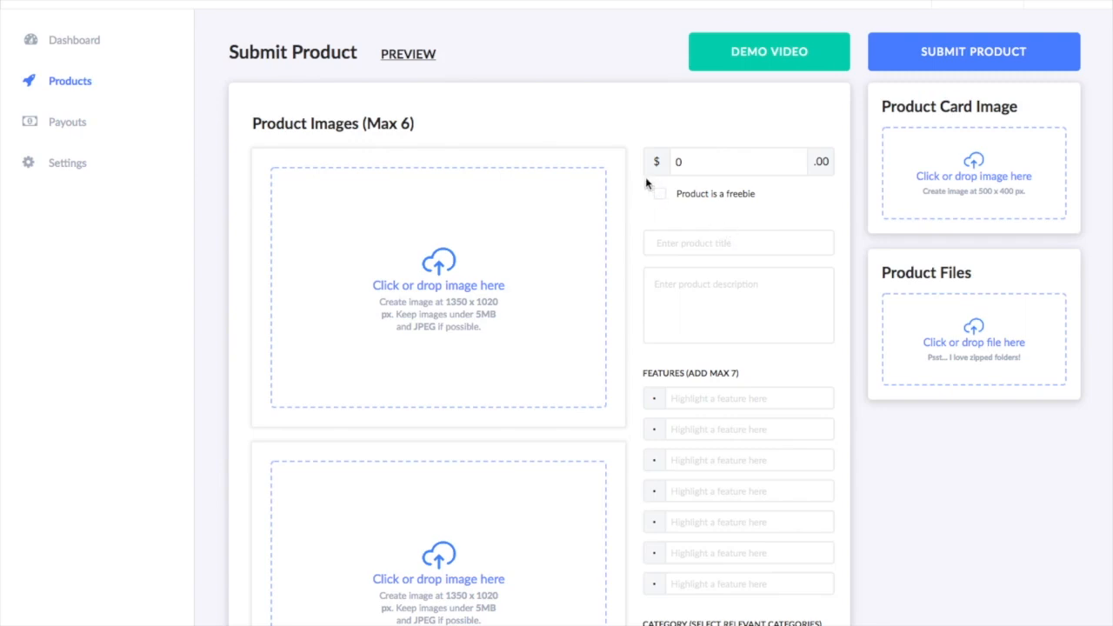
{"action": "scroll", "coordinate": [645, 180], "scroll_direction": "down", "scroll_amount": 5}
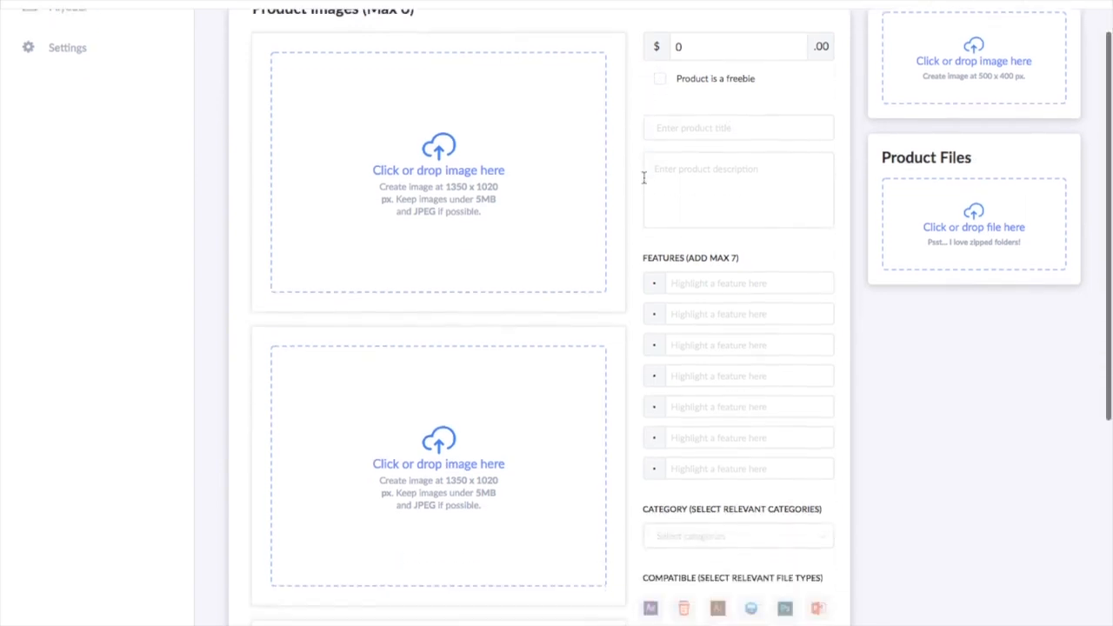
{"action": "scroll", "coordinate": [609, 209], "scroll_direction": "down", "scroll_amount": 4}
{"action": "scroll", "coordinate": [529, 256], "scroll_direction": "up", "scroll_amount": 10}
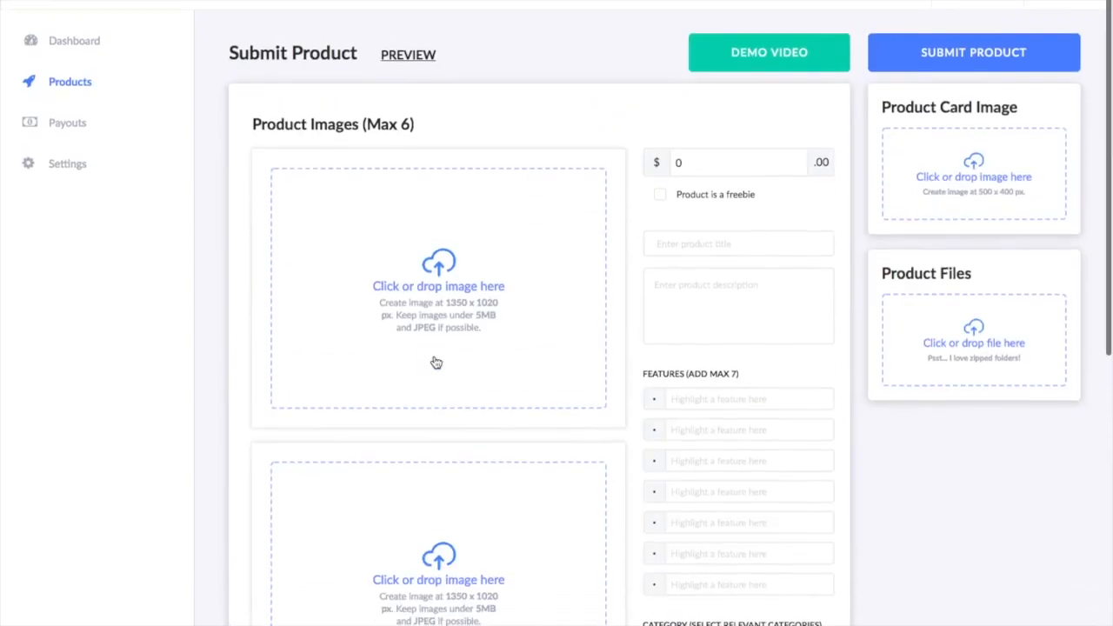
{"action": "scroll", "coordinate": [416, 223], "scroll_direction": "down", "scroll_amount": 8}
{"action": "scroll", "coordinate": [416, 223], "scroll_direction": "up", "scroll_amount": 7}
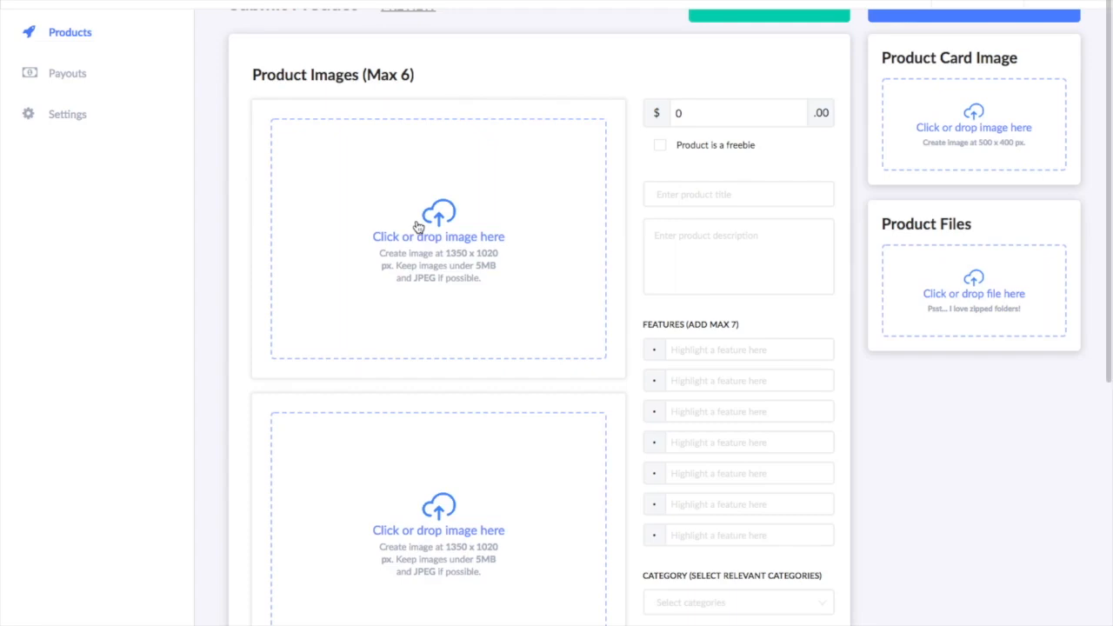
Try marking the product as a freebie beneath the price and clear the option again.
{"action": "left_click", "coordinate": [699, 112]}
{"action": "left_click", "coordinate": [667, 166]}
{"action": "left_click", "coordinate": [660, 148]}
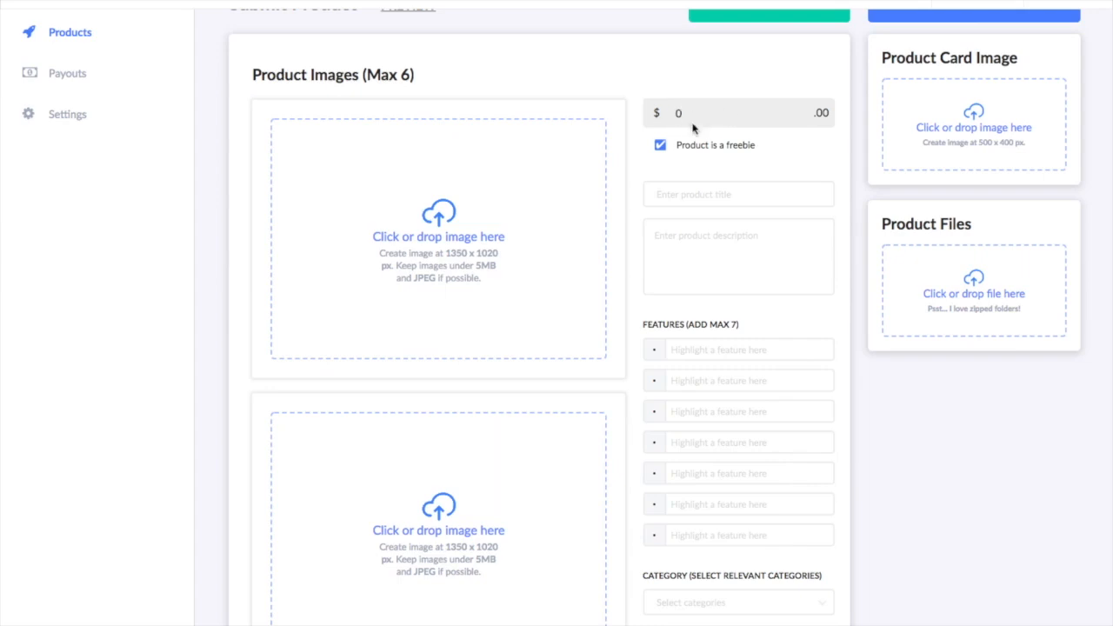
{"action": "left_click", "coordinate": [662, 146]}
Examine the product title, product description and first feature fields.
{"action": "left_click", "coordinate": [668, 194]}
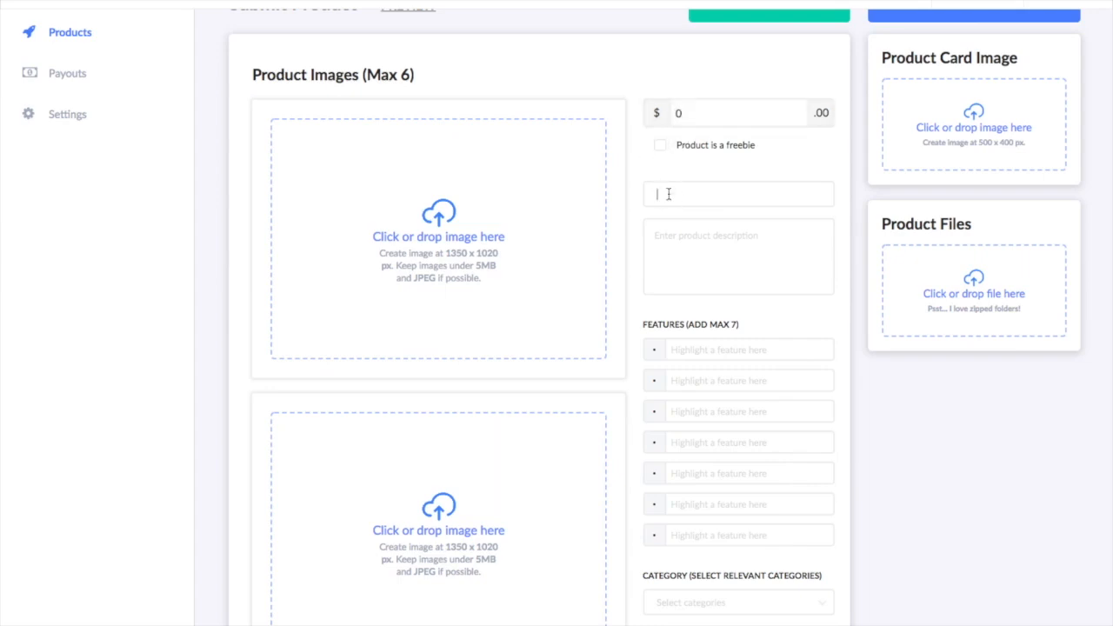
{"action": "left_click", "coordinate": [678, 247]}
{"action": "scroll", "coordinate": [678, 247], "scroll_direction": "down", "scroll_amount": 1}
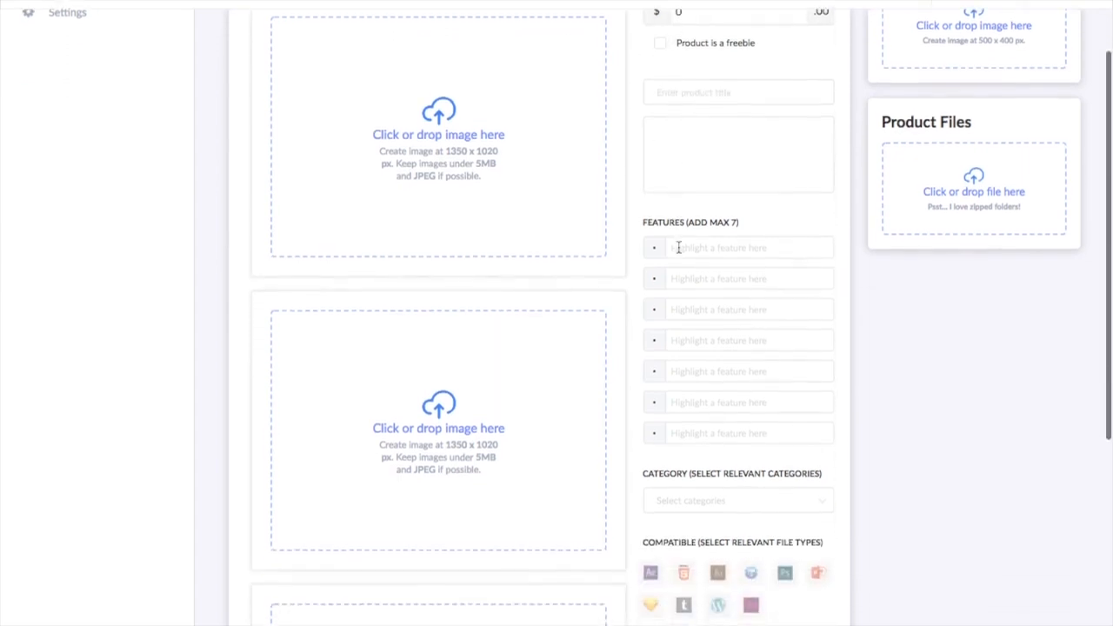
{"action": "left_click", "coordinate": [690, 246]}
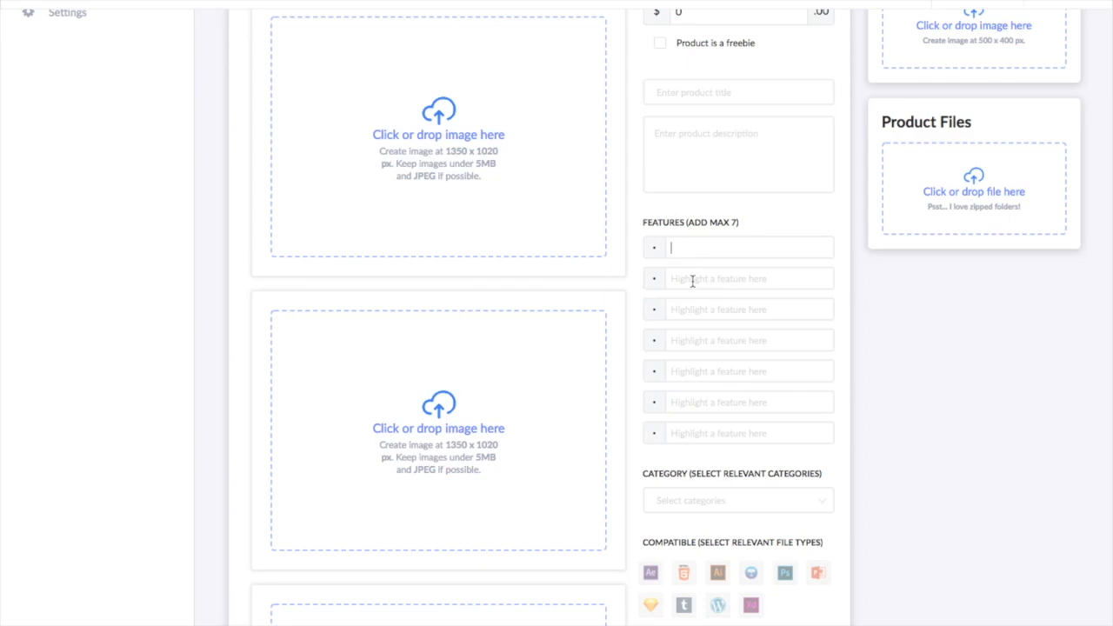
Look through the available product categories without choosing one, and view the compatible file types.
{"action": "scroll", "coordinate": [696, 296], "scroll_direction": "down", "scroll_amount": 3}
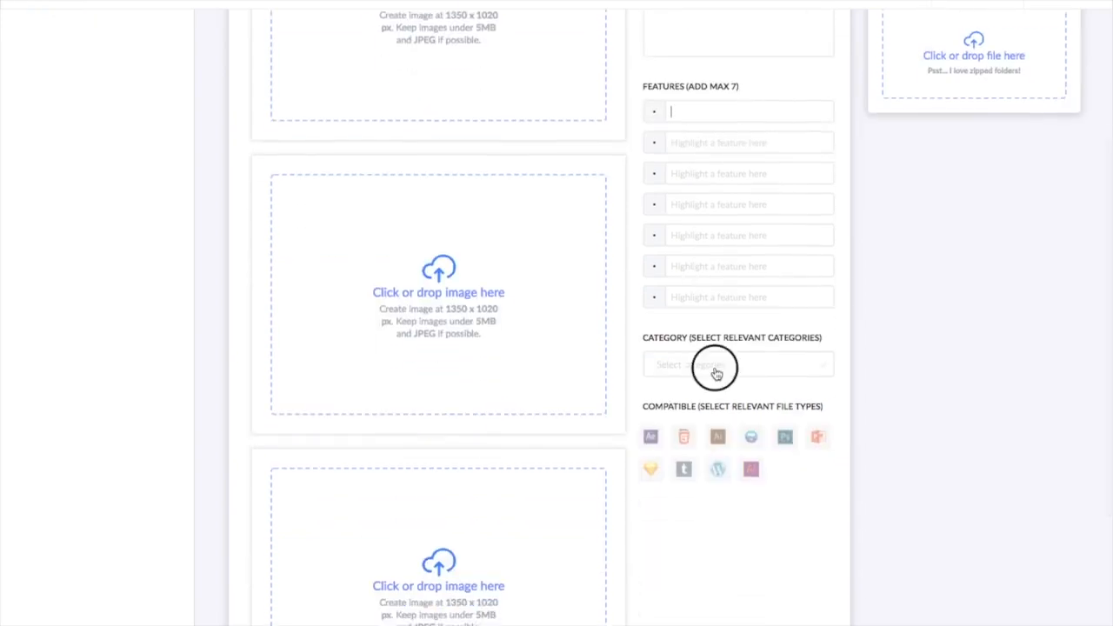
{"action": "left_click", "coordinate": [717, 370]}
{"action": "scroll", "coordinate": [747, 445], "scroll_direction": "down", "scroll_amount": 3}
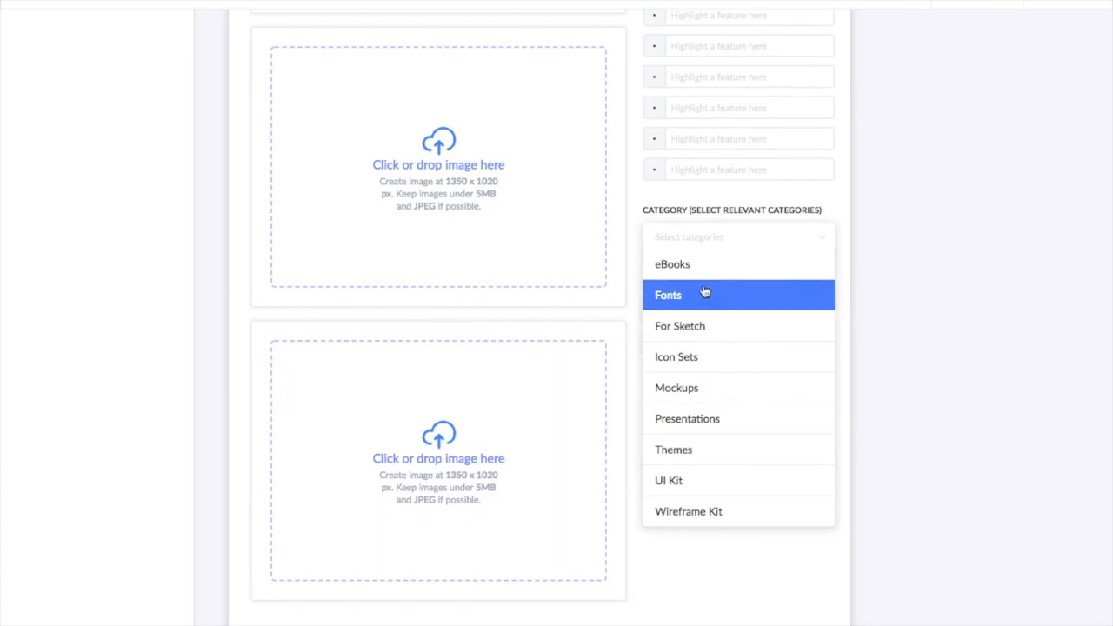
{"action": "left_click", "coordinate": [924, 357]}
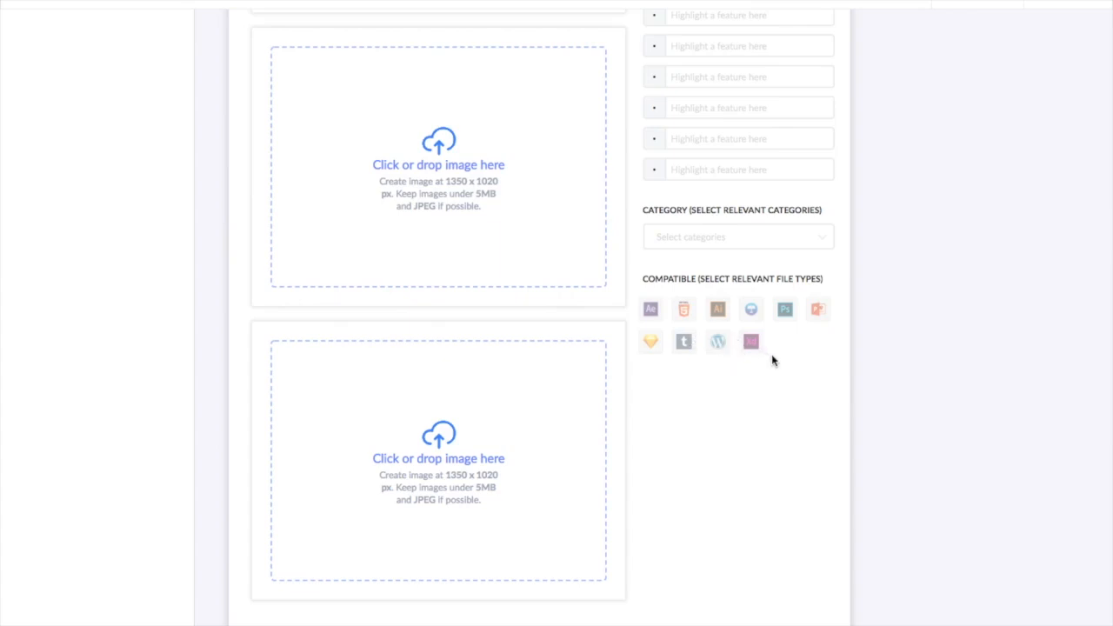
{"action": "scroll", "coordinate": [772, 356], "scroll_direction": "down", "scroll_amount": 2}
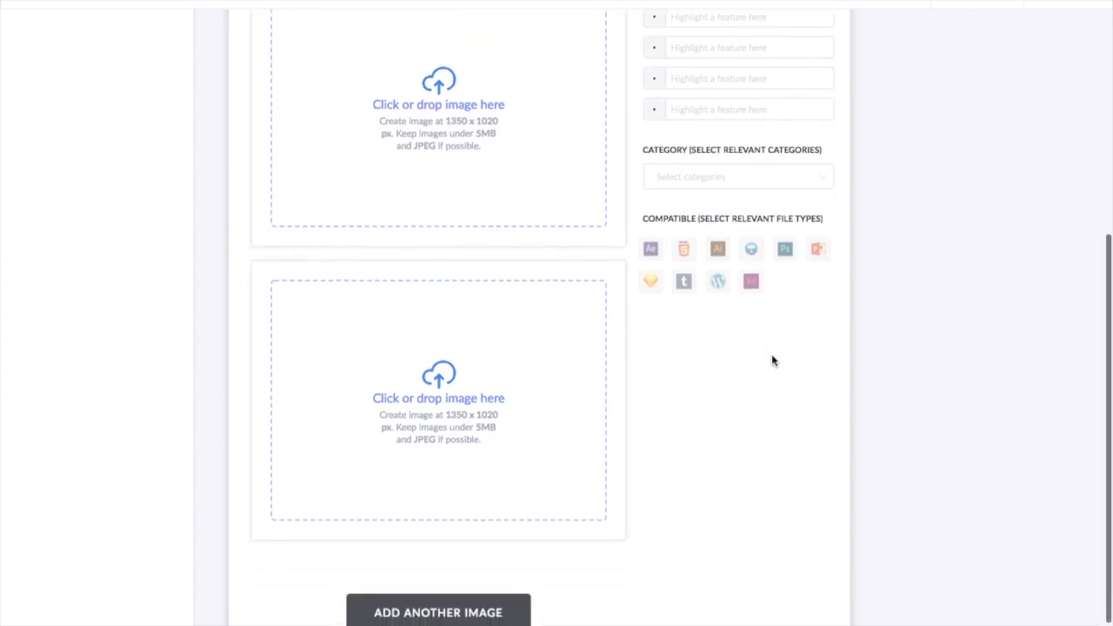
Add the numerals-.jpg alphabet image from the media library as the first product image.
{"action": "scroll", "coordinate": [771, 357], "scroll_direction": "up", "scroll_amount": 5}
{"action": "scroll", "coordinate": [771, 356], "scroll_direction": "up", "scroll_amount": 2}
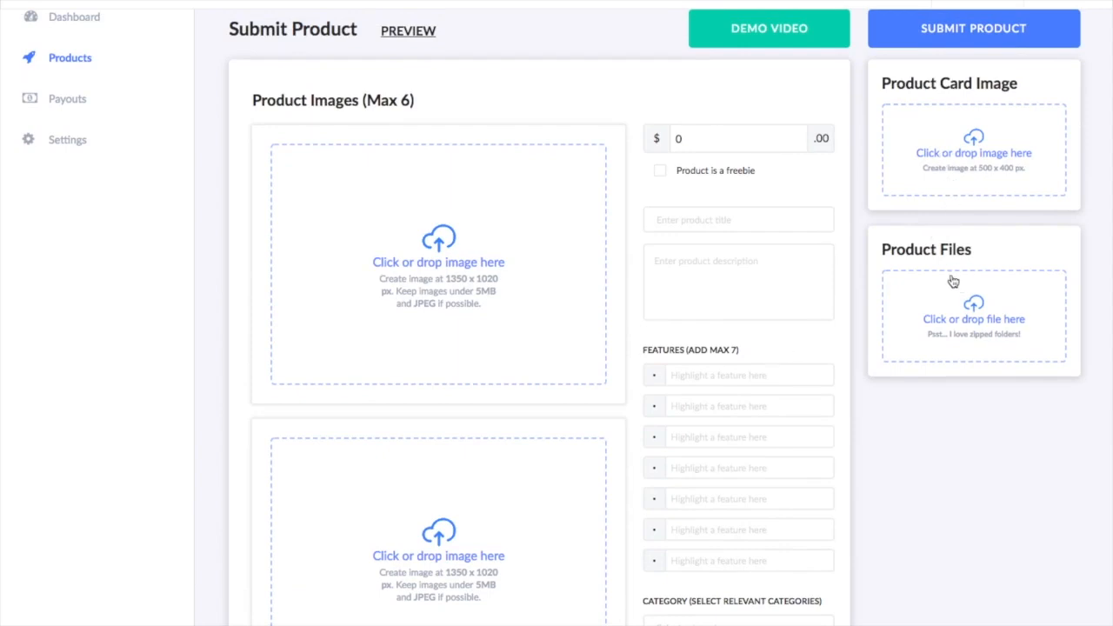
{"action": "scroll", "coordinate": [953, 281], "scroll_direction": "up", "scroll_amount": 1}
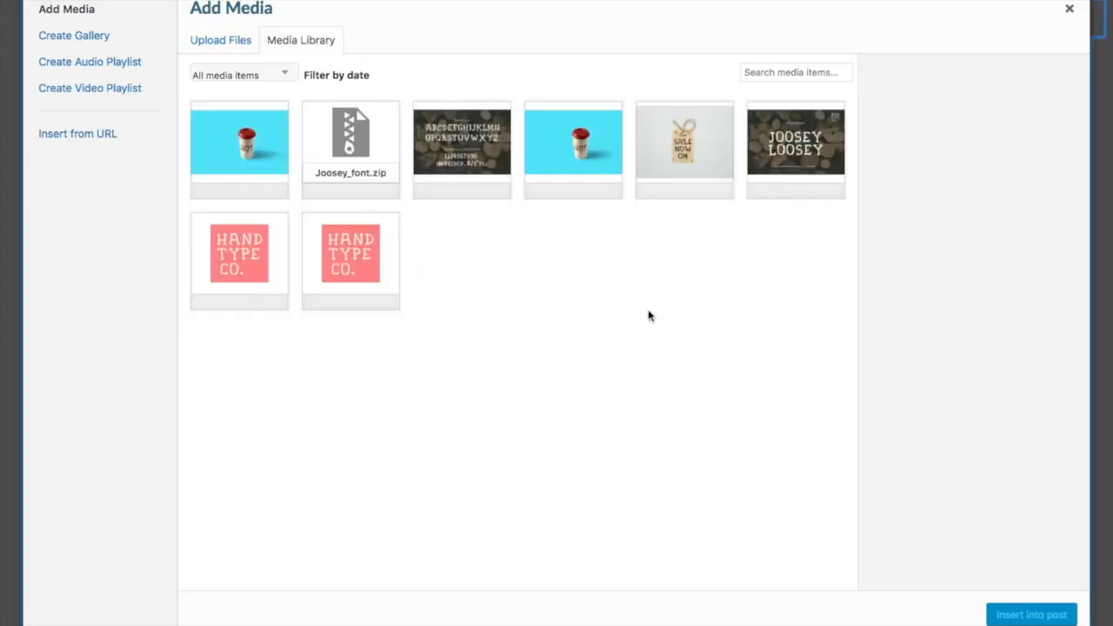
{"action": "mouse_move", "coordinate": [239, 15]}
{"action": "left_click", "coordinate": [225, 45]}
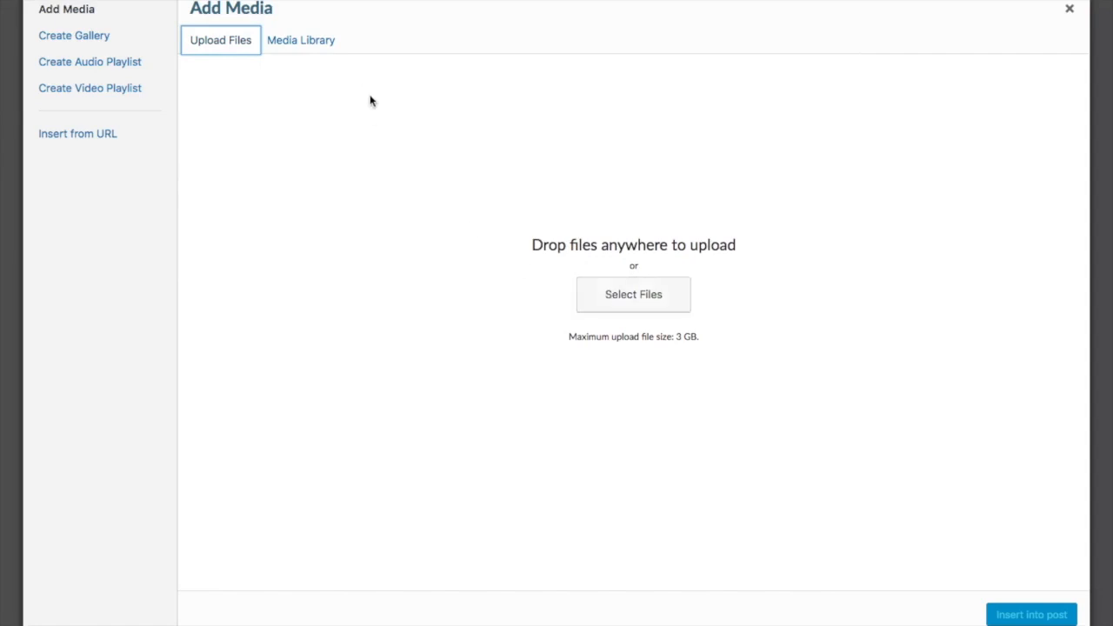
{"action": "left_click", "coordinate": [322, 50]}
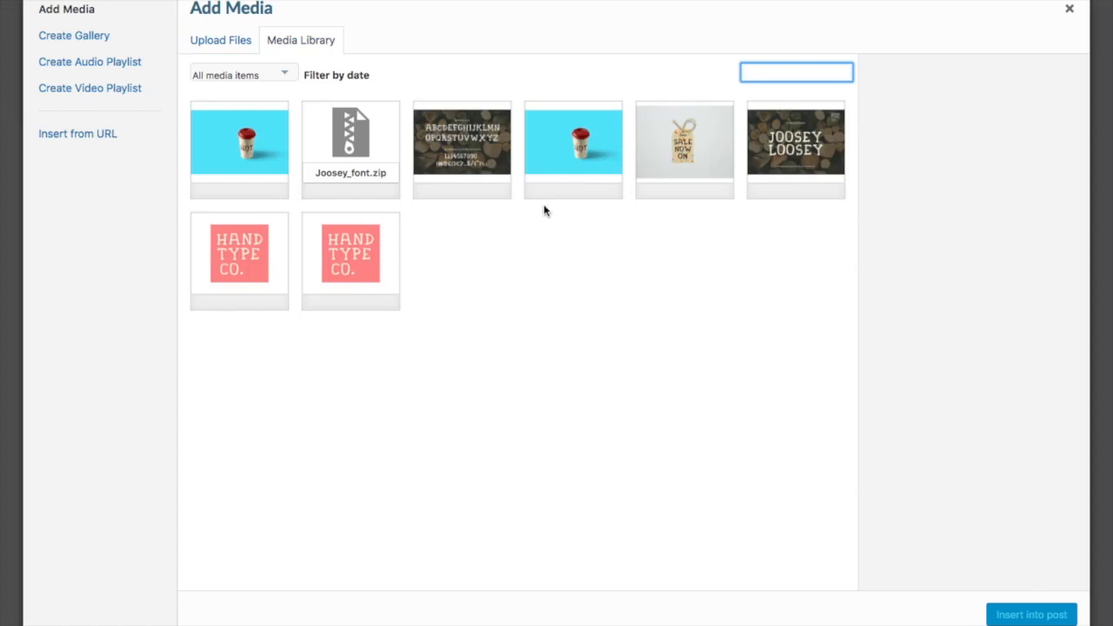
{"action": "left_click", "coordinate": [480, 172]}
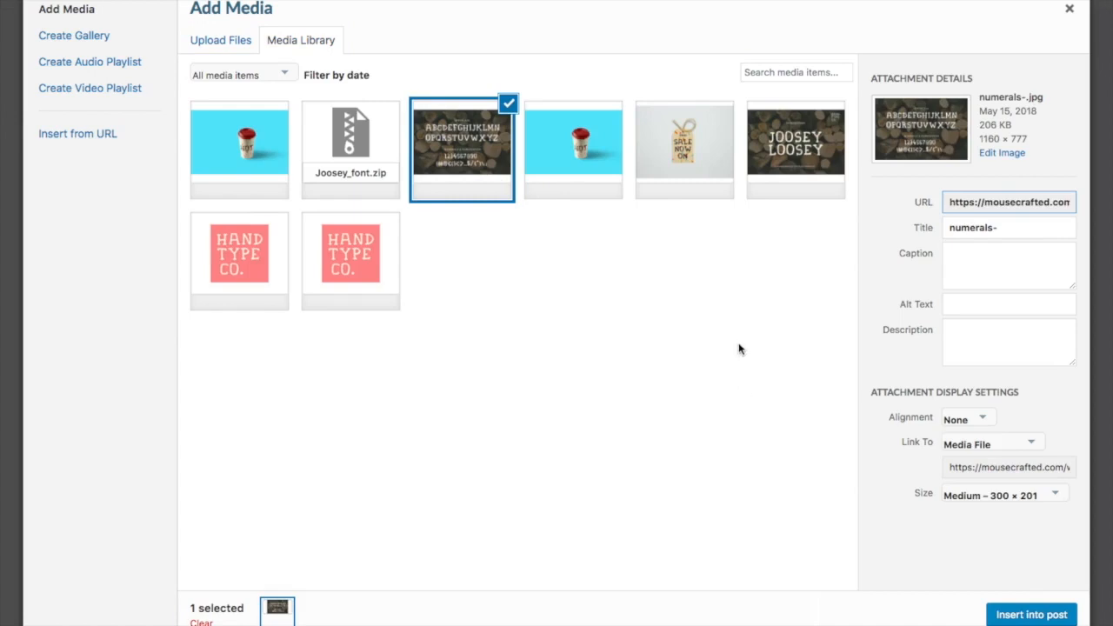
{"action": "left_click", "coordinate": [802, 155]}
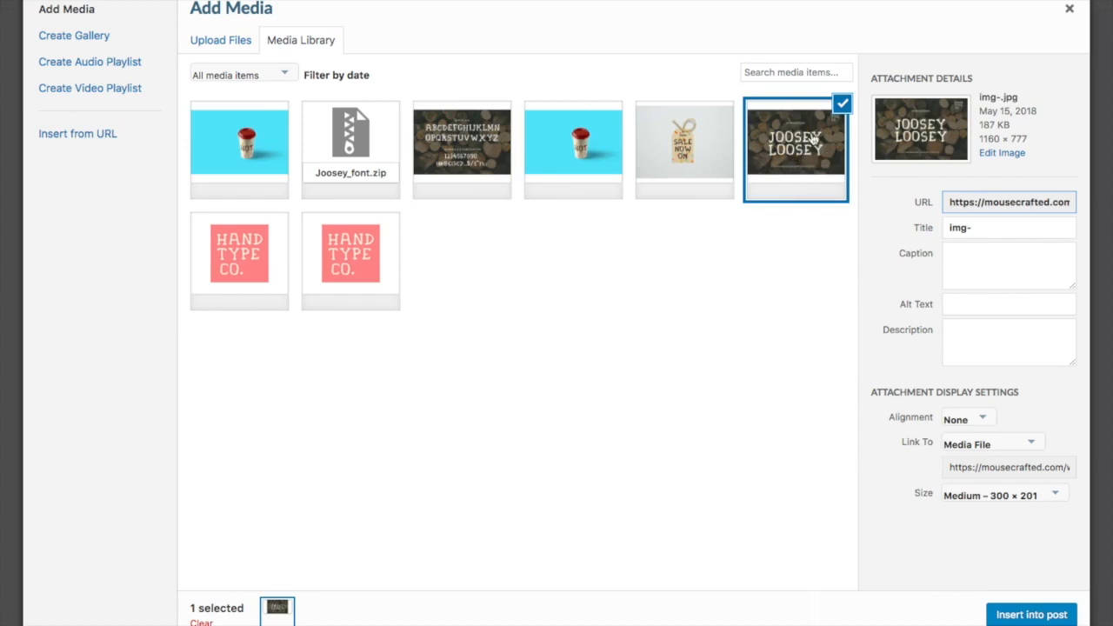
{"action": "left_click", "coordinate": [471, 148]}
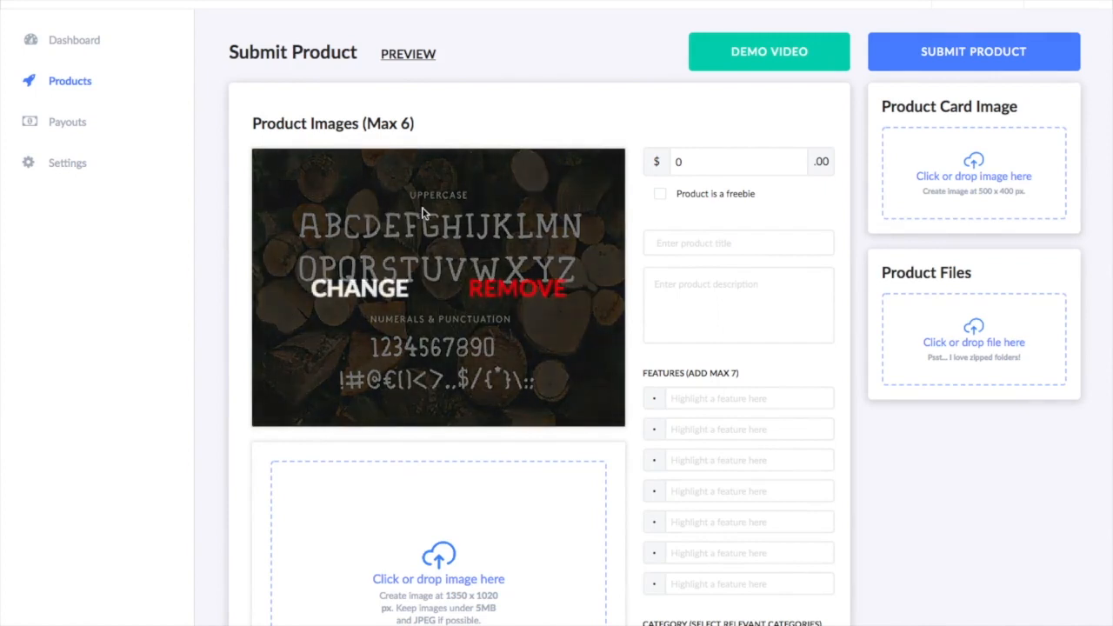
Add the label-.jpg "Sale Now On" tag image from the media library as the second product image.
{"action": "scroll", "coordinate": [217, 385], "scroll_direction": "down", "scroll_amount": 1}
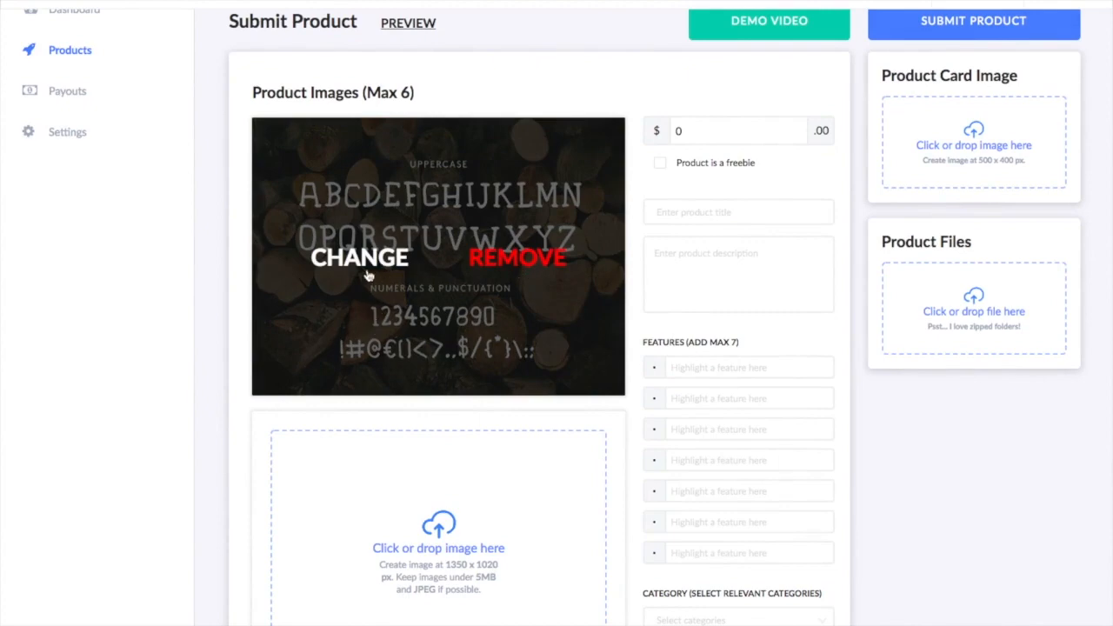
{"action": "scroll", "coordinate": [415, 356], "scroll_direction": "down", "scroll_amount": 4}
{"action": "left_click", "coordinate": [410, 364]}
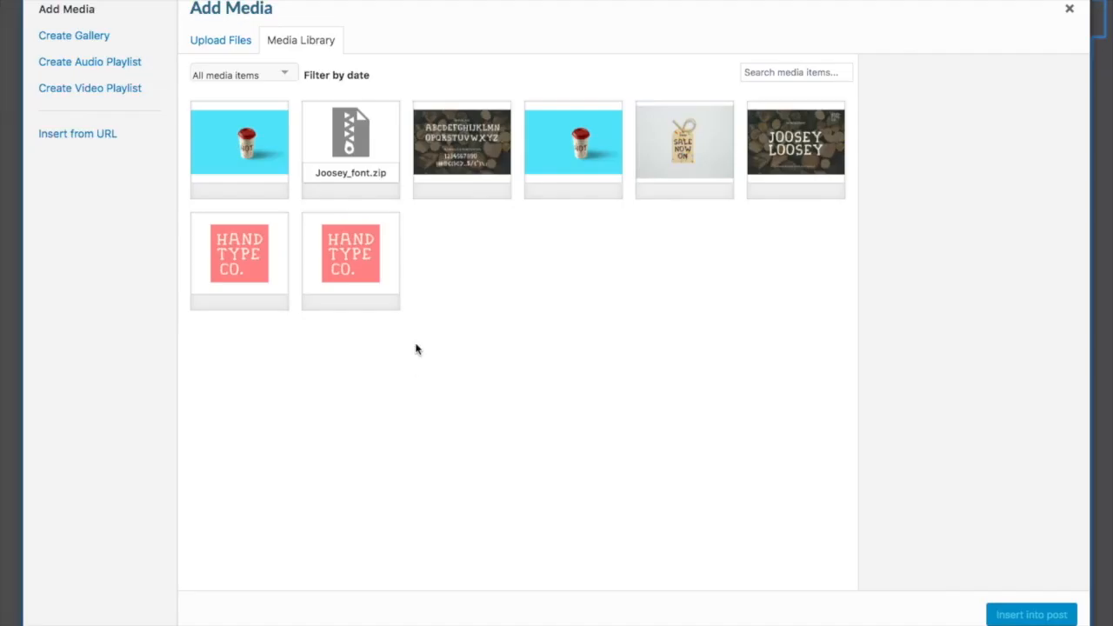
{"action": "left_click", "coordinate": [666, 169]}
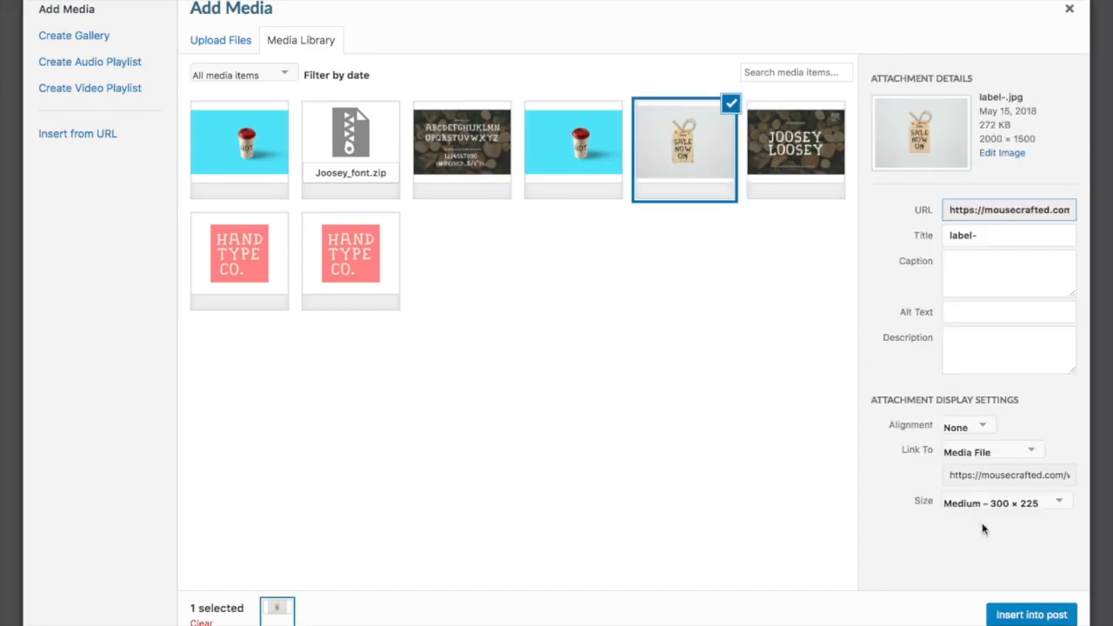
{"action": "left_click", "coordinate": [1021, 614]}
Add the hot-.jpg coffee cup image from the media library as the third product image.
{"action": "scroll", "coordinate": [618, 393], "scroll_direction": "down", "scroll_amount": 3}
{"action": "left_click", "coordinate": [489, 433]}
{"action": "left_click", "coordinate": [567, 184]}
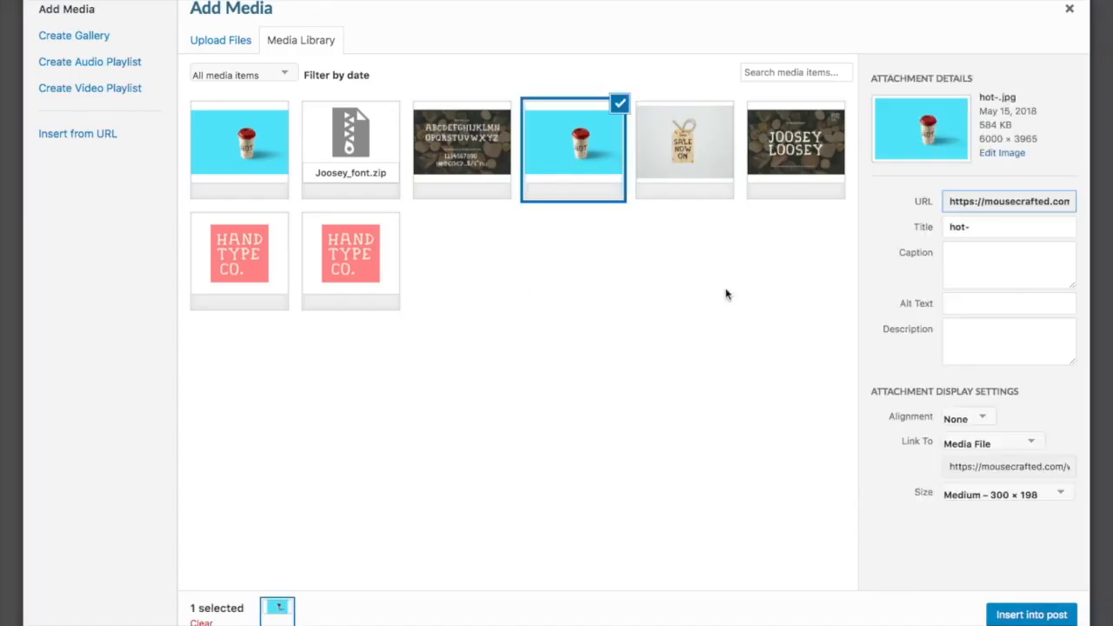
{"action": "left_click", "coordinate": [1011, 617]}
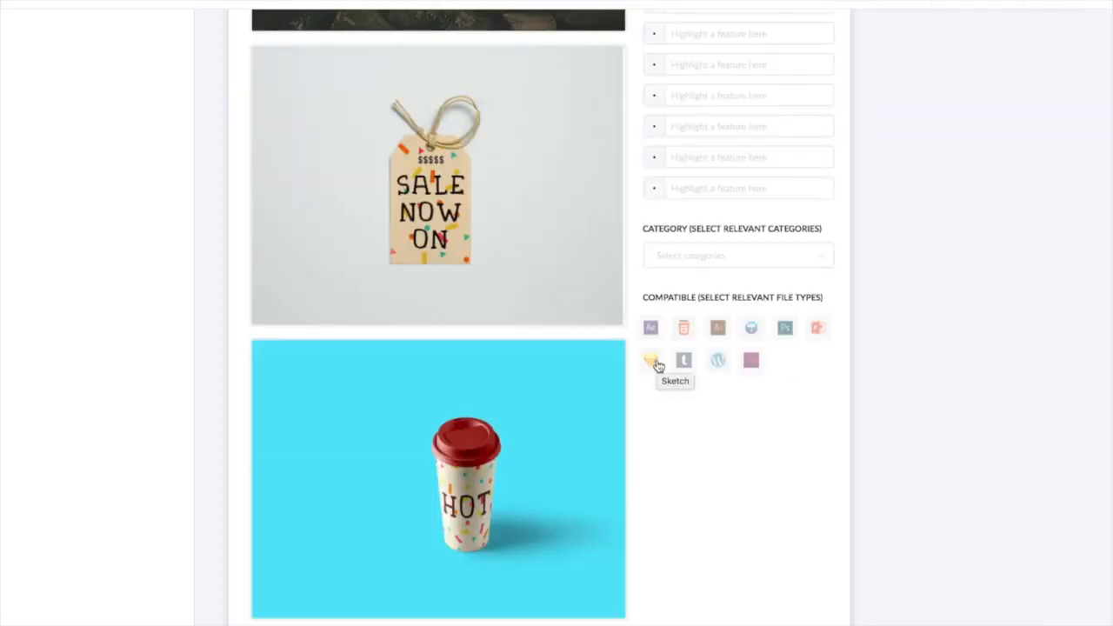
Enter "Joosey Loosey Font" as the product title.
{"action": "scroll", "coordinate": [658, 366], "scroll_direction": "up", "scroll_amount": 5}
{"action": "left_click", "coordinate": [696, 243]}
{"action": "type", "text": "Jos"}
{"action": "key", "text": "BackSpace"}
{"action": "key", "text": "Down"}
{"action": "key", "text": "Return"}
{"action": "key", "text": "Tab"}
Write the product description "Joosey Loosey font is a fun and creative typeface. It is unique and would suit most branding projects or any digital websites.".
{"action": "type", "text": "Joosey Loosey "}
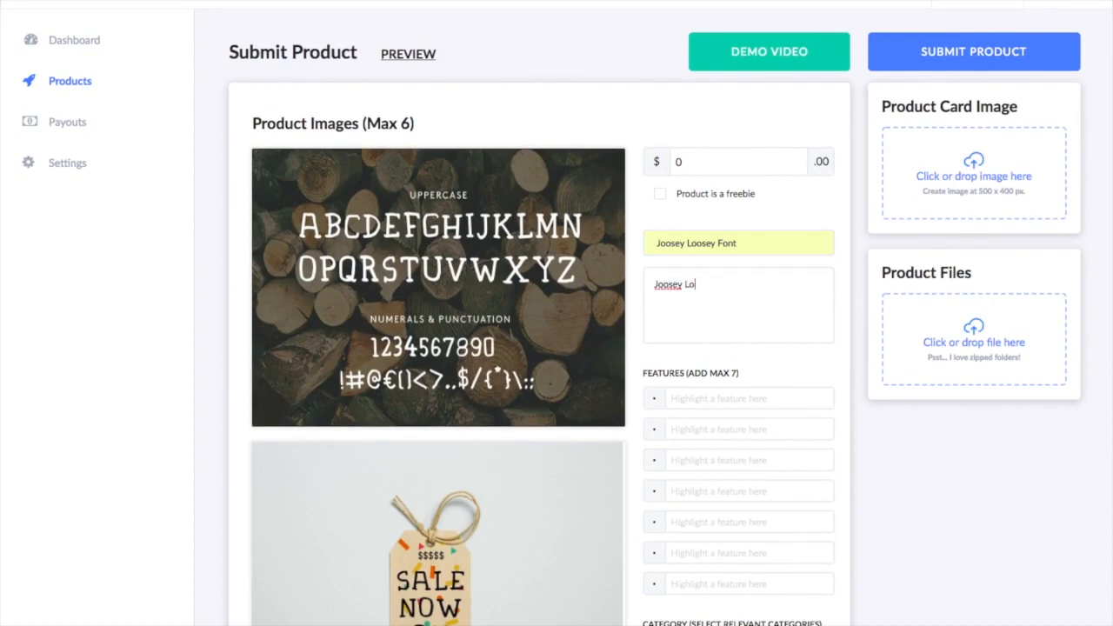
{"action": "type", "text": "font is a fun and creative"}
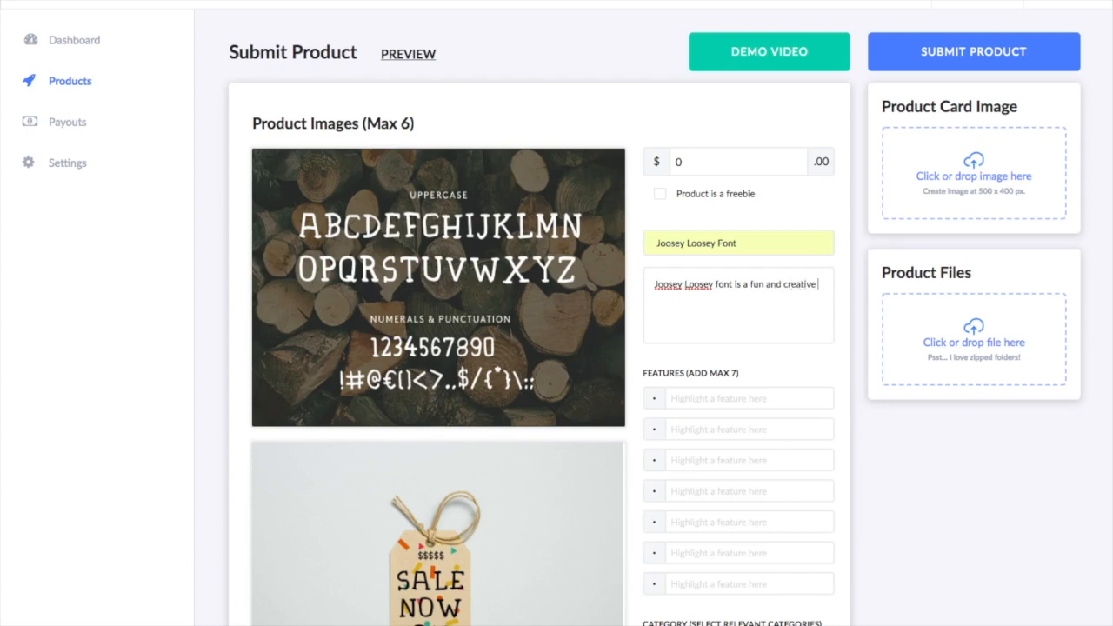
{"action": "type", "text": " typeface. It is unique and would"}
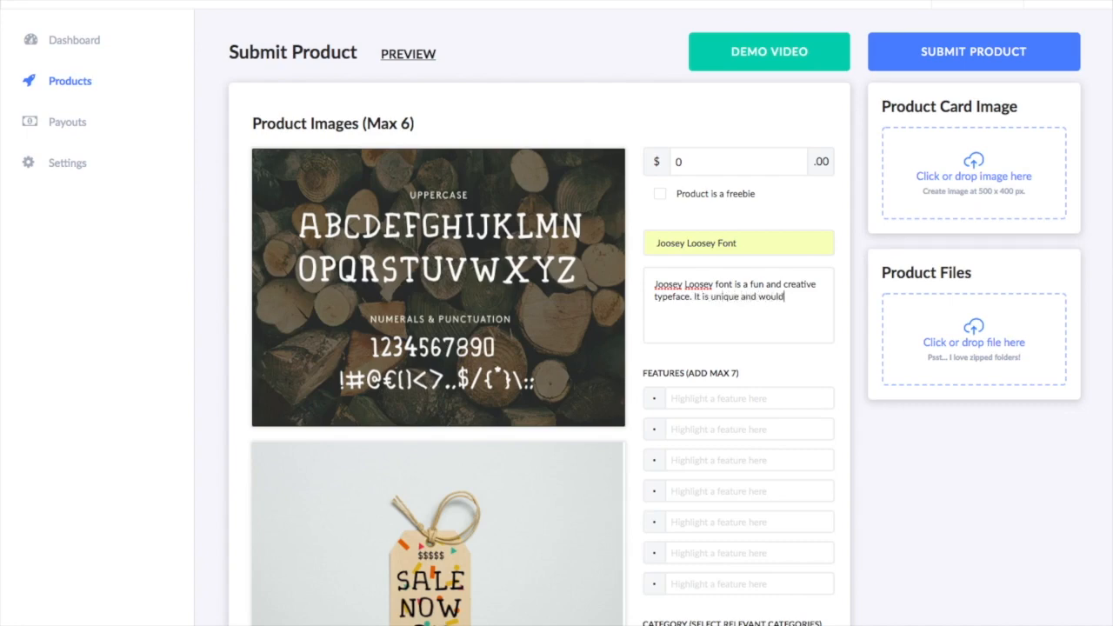
{"action": "type", "text": " suit most branding projects"}
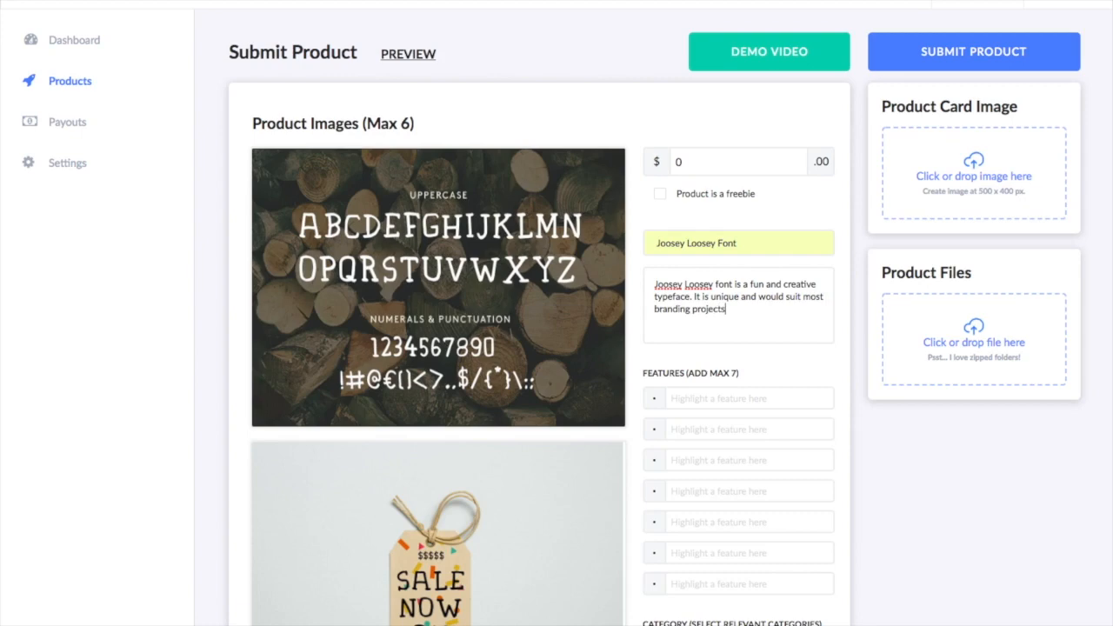
{"action": "type", "text": " or any didigtal"}
{"action": "key", "text": "BackSpace"}
{"action": "key", "text": "BackSpace"}
{"action": "key", "text": "BackSpace"}
{"action": "type", "text": "gital produ"}
{"action": "key", "text": "BackSpace"}
{"action": "key", "text": "BackSpace"}
{"action": "key", "text": "BackSpace"}
{"action": "type", "text": "websites."}
{"action": "key", "text": "Tab"}
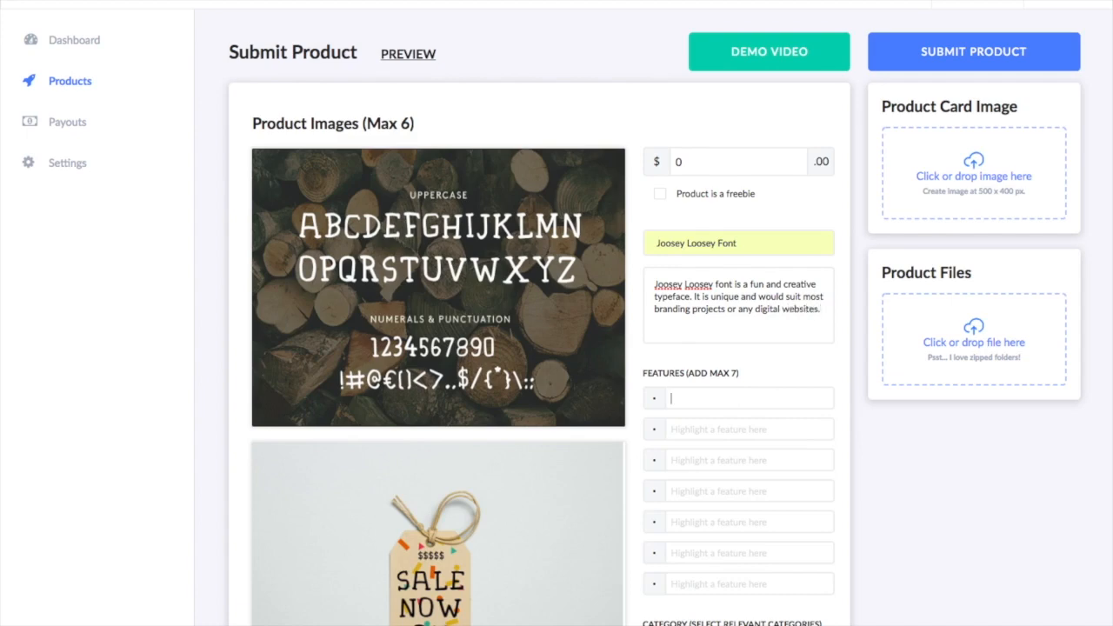
Try to preview the product and check the form for required fields that still need filling in.
{"action": "left_click", "coordinate": [698, 337]}
{"action": "scroll", "coordinate": [625, 148], "scroll_direction": "down", "scroll_amount": 3}
{"action": "scroll", "coordinate": [623, 126], "scroll_direction": "up", "scroll_amount": 3}
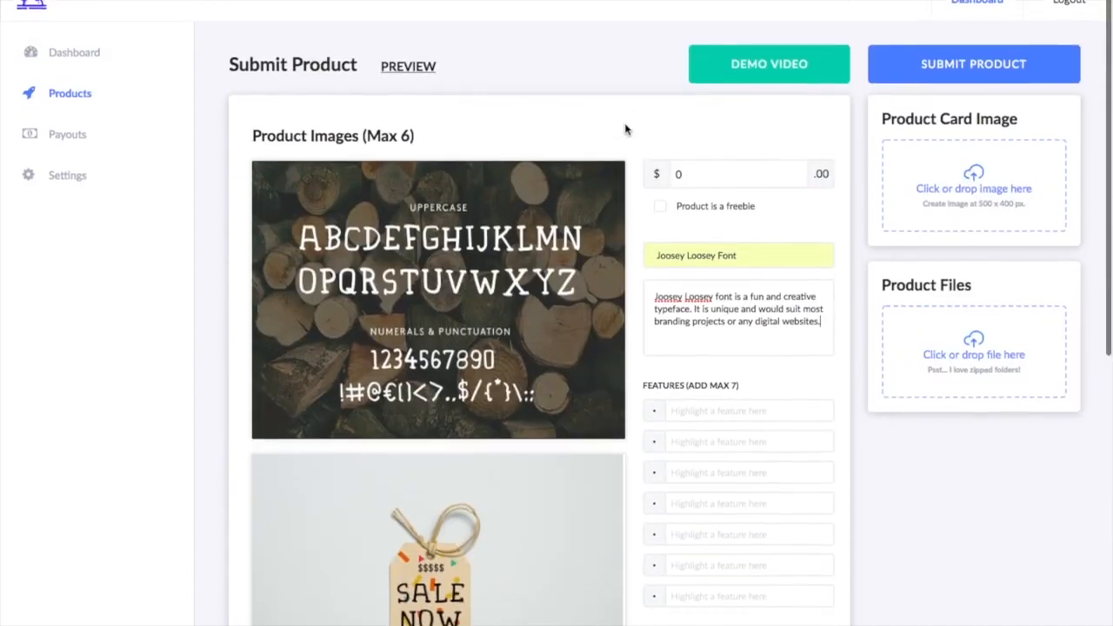
{"action": "left_click", "coordinate": [411, 56]}
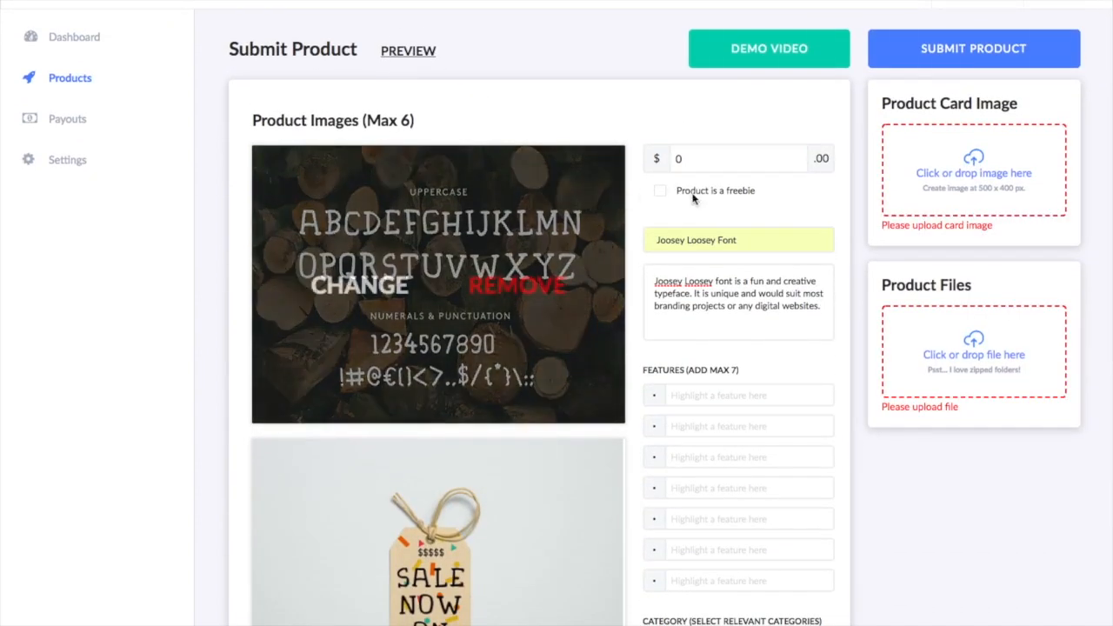
{"action": "scroll", "coordinate": [746, 230], "scroll_direction": "down", "scroll_amount": 3}
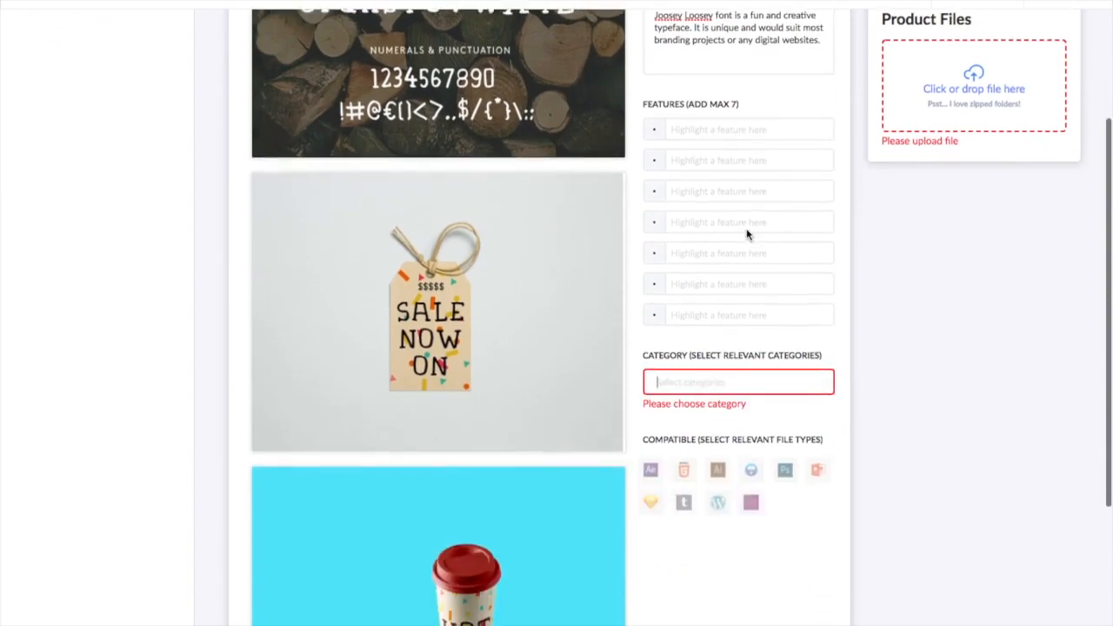
Insert Joosey_font.zip from the media library into the product card image area.
{"action": "scroll", "coordinate": [965, 113], "scroll_direction": "up", "scroll_amount": 3}
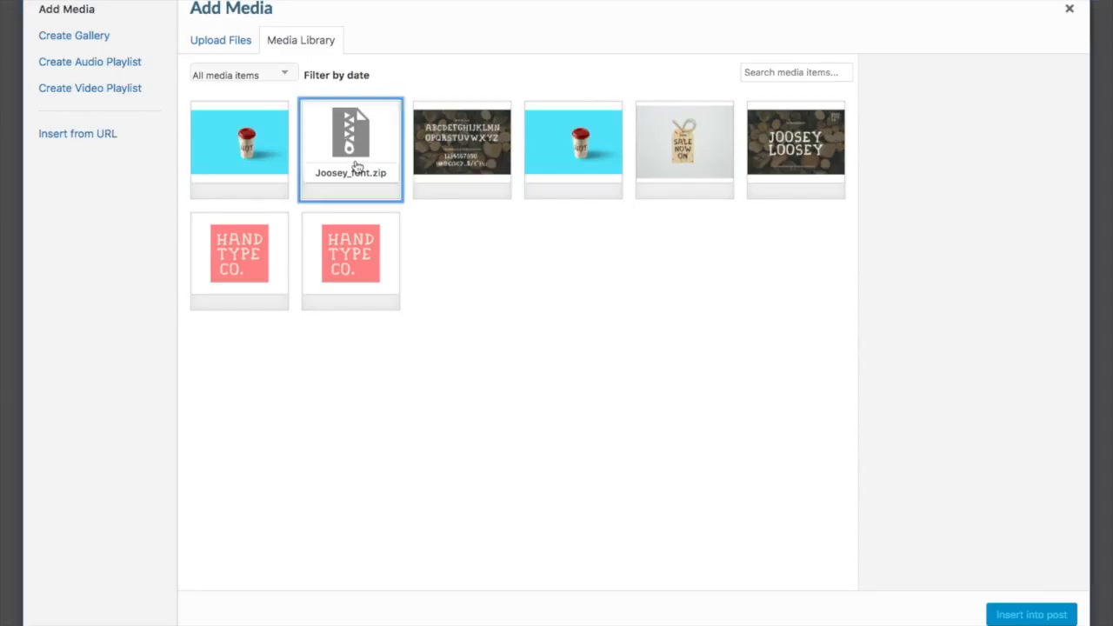
{"action": "left_click", "coordinate": [382, 165]}
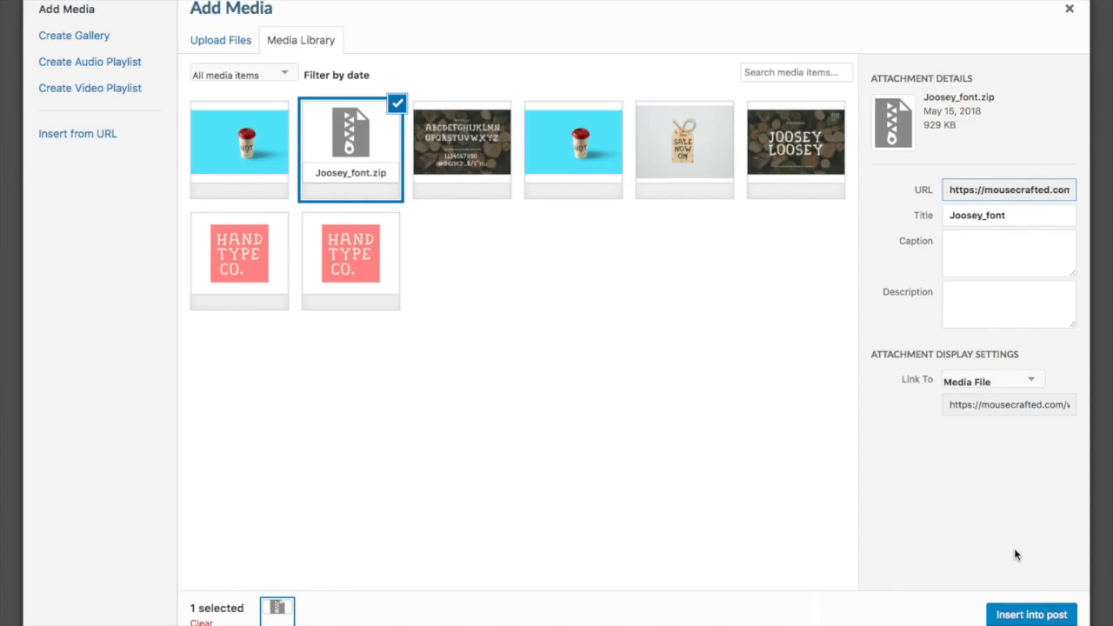
{"action": "left_click", "coordinate": [1028, 615]}
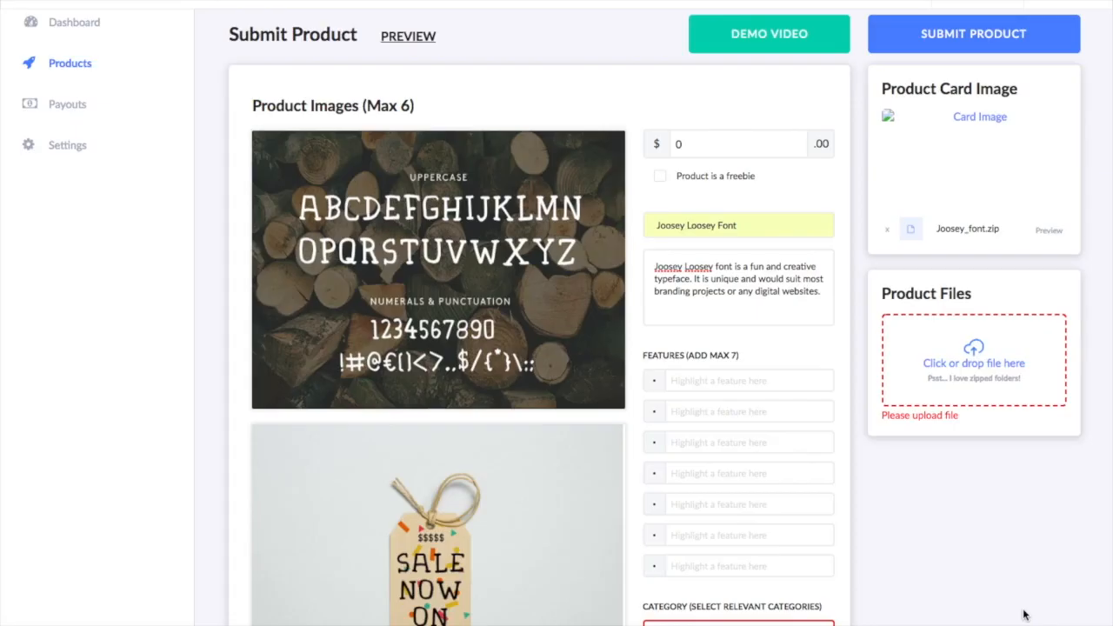
Choose Fonts as the product category.
{"action": "scroll", "coordinate": [952, 490], "scroll_direction": "down", "scroll_amount": 1}
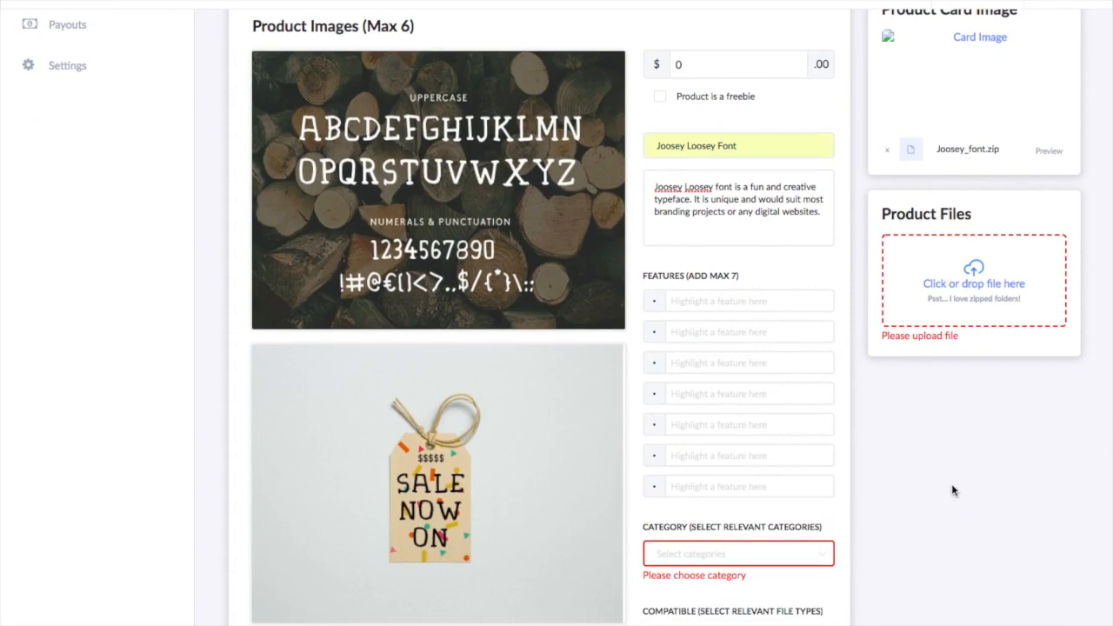
{"action": "scroll", "coordinate": [953, 489], "scroll_direction": "down", "scroll_amount": 1}
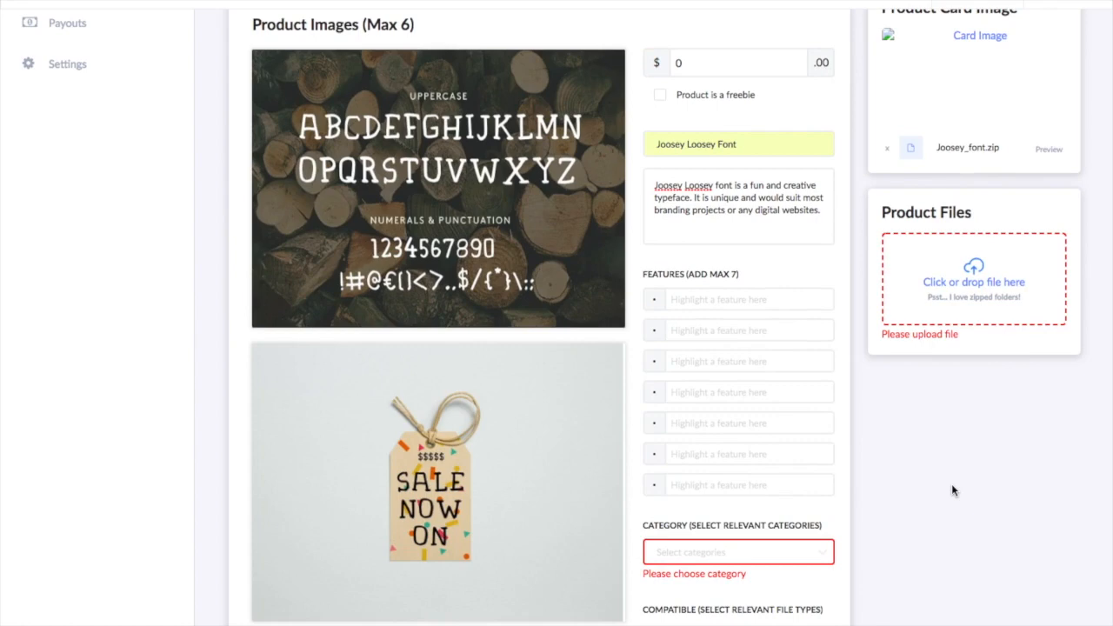
{"action": "scroll", "coordinate": [952, 485], "scroll_direction": "up", "scroll_amount": 1}
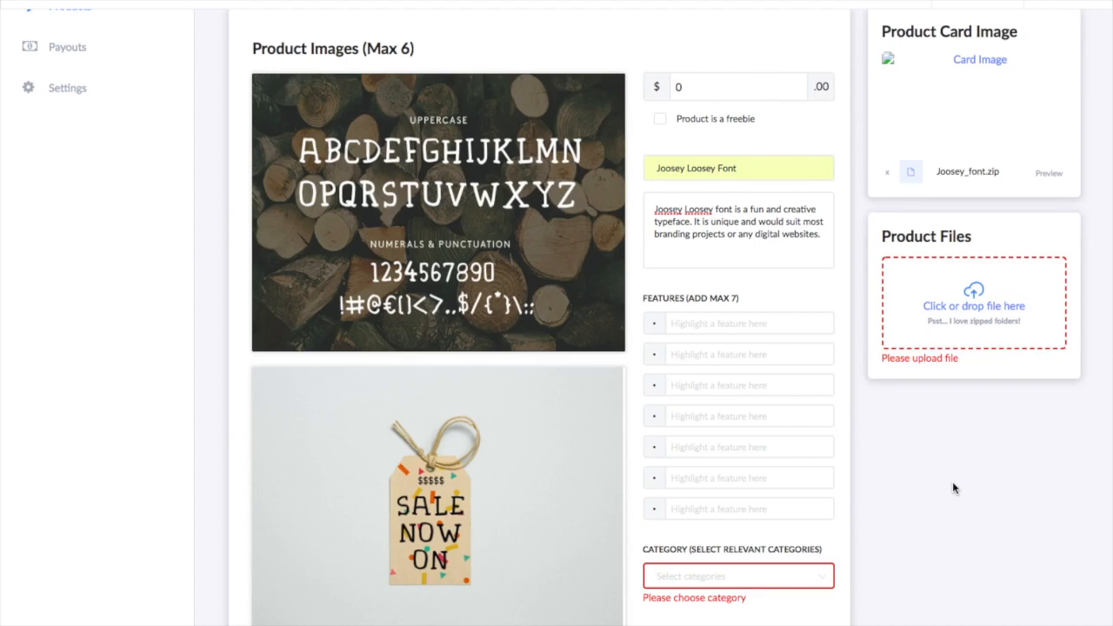
{"action": "scroll", "coordinate": [953, 487], "scroll_direction": "down", "scroll_amount": 2}
{"action": "scroll", "coordinate": [882, 502], "scroll_direction": "down", "scroll_amount": 2}
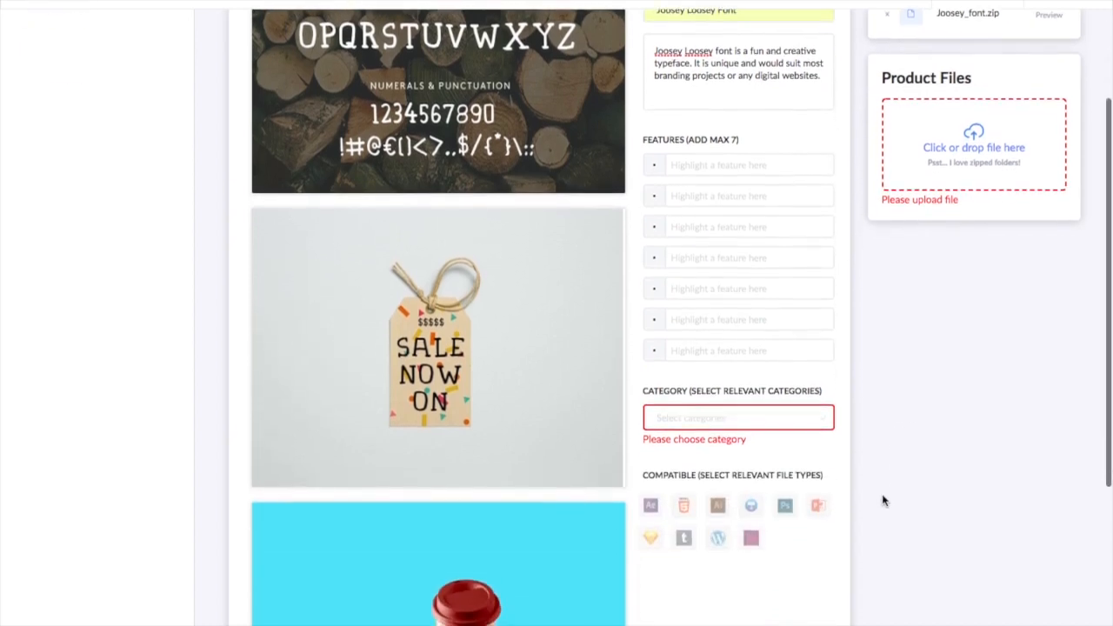
{"action": "left_click", "coordinate": [794, 426]}
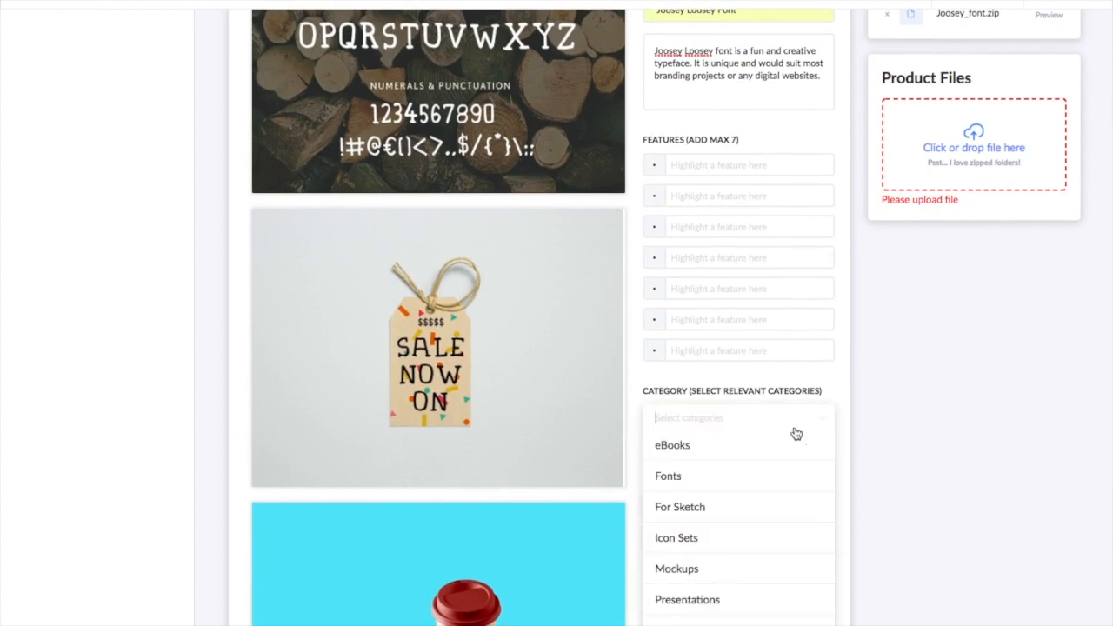
{"action": "scroll", "coordinate": [796, 433], "scroll_direction": "down", "scroll_amount": 2}
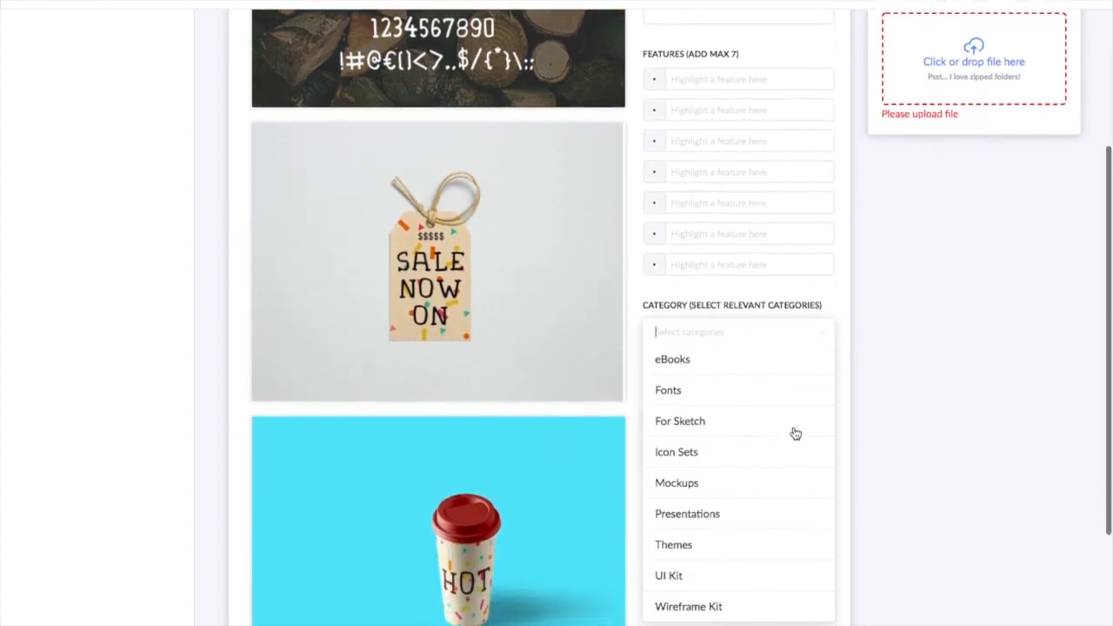
{"action": "left_click", "coordinate": [768, 393]}
{"action": "left_click", "coordinate": [931, 371]}
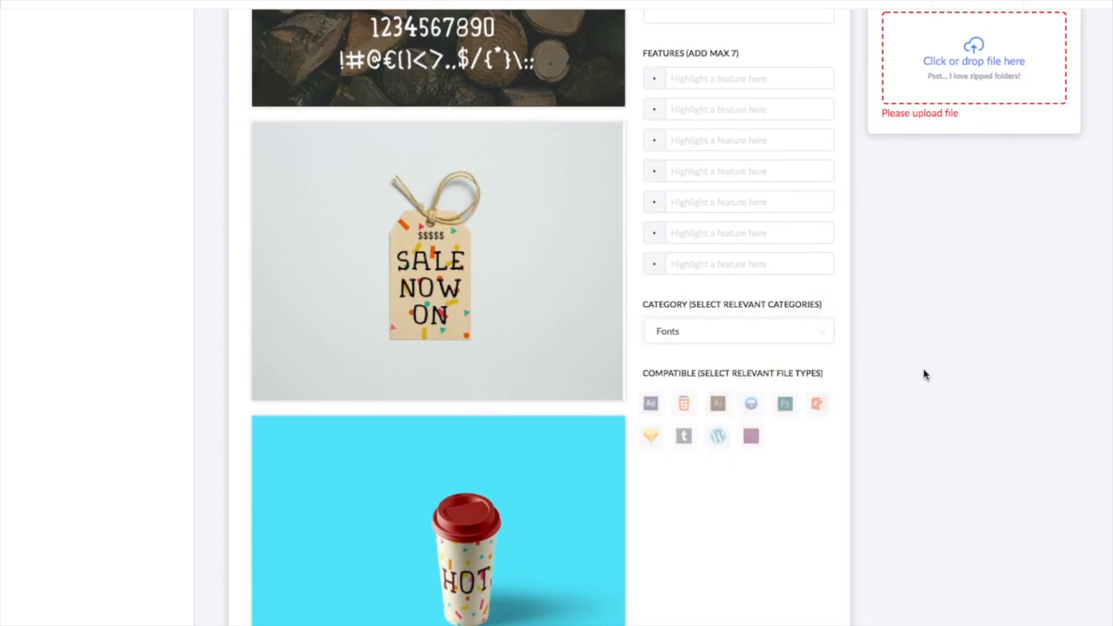
Mark the product as compatible with all ten listed file types, including After Effects, Illustrator, Photoshop, Sketch and WordPress.
{"action": "left_click", "coordinate": [717, 403]}
{"action": "left_click", "coordinate": [651, 407]}
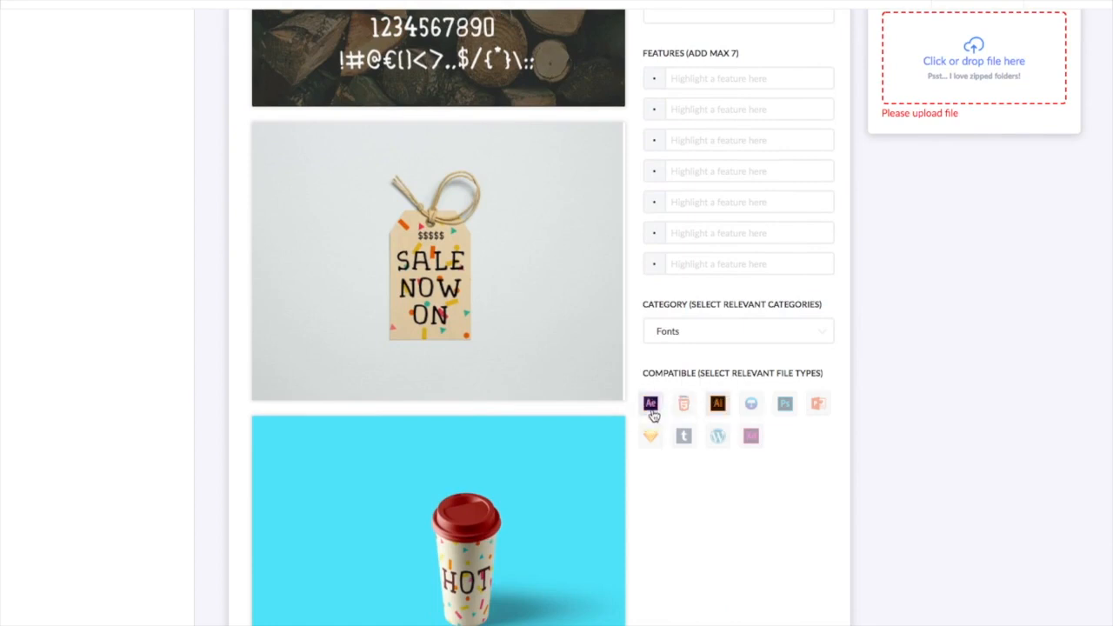
{"action": "left_click", "coordinate": [683, 406]}
{"action": "left_click", "coordinate": [651, 435]}
{"action": "left_click", "coordinate": [684, 436]}
{"action": "left_click", "coordinate": [715, 437]}
{"action": "left_click", "coordinate": [756, 438]}
{"action": "left_click", "coordinate": [754, 404]}
{"action": "left_click", "coordinate": [786, 404]}
{"action": "left_click", "coordinate": [819, 404]}
Fill in the first three product features with "Numbers & punctuation", "Unique" and "Hand drawn typeface".
{"action": "scroll", "coordinate": [971, 365], "scroll_direction": "up", "scroll_amount": 3}
{"action": "left_click", "coordinate": [784, 282]}
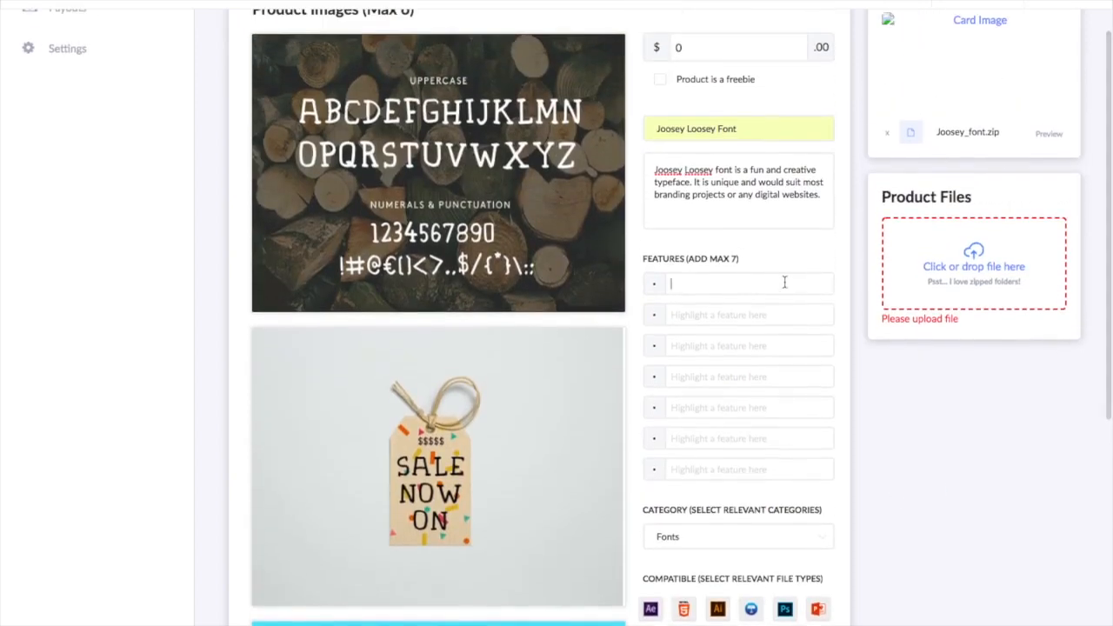
{"action": "type", "text": "Numberd"}
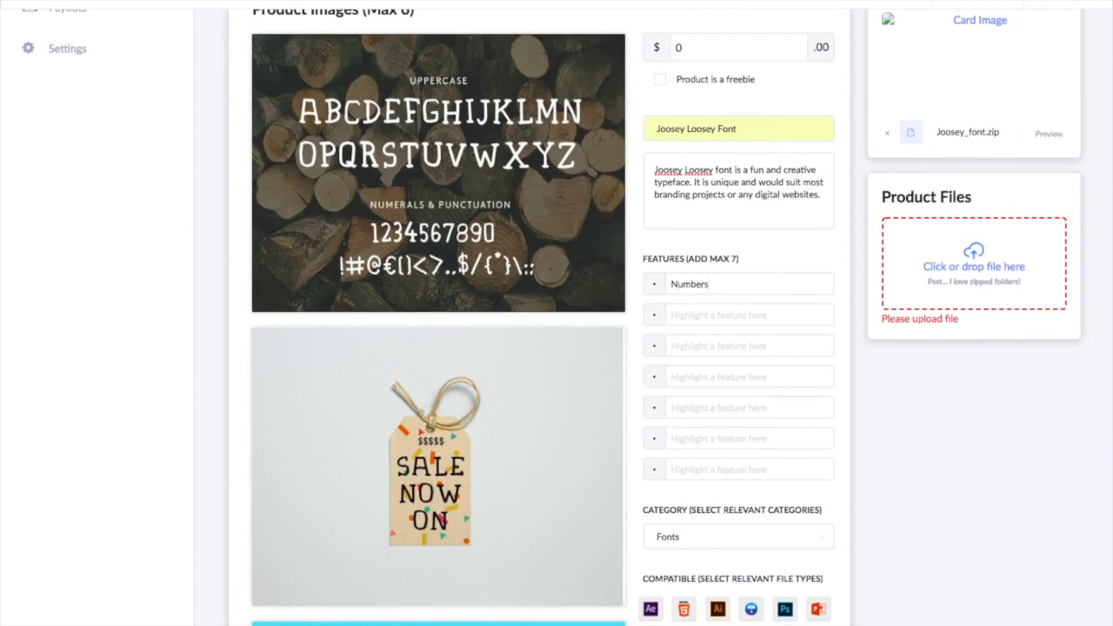
{"action": "type", "text": "& punctuation"}
{"action": "key", "text": "Tab"}
{"action": "type", "text": "Unique"}
{"action": "key", "text": "Tab"}
{"action": "type", "text": "Ha"}
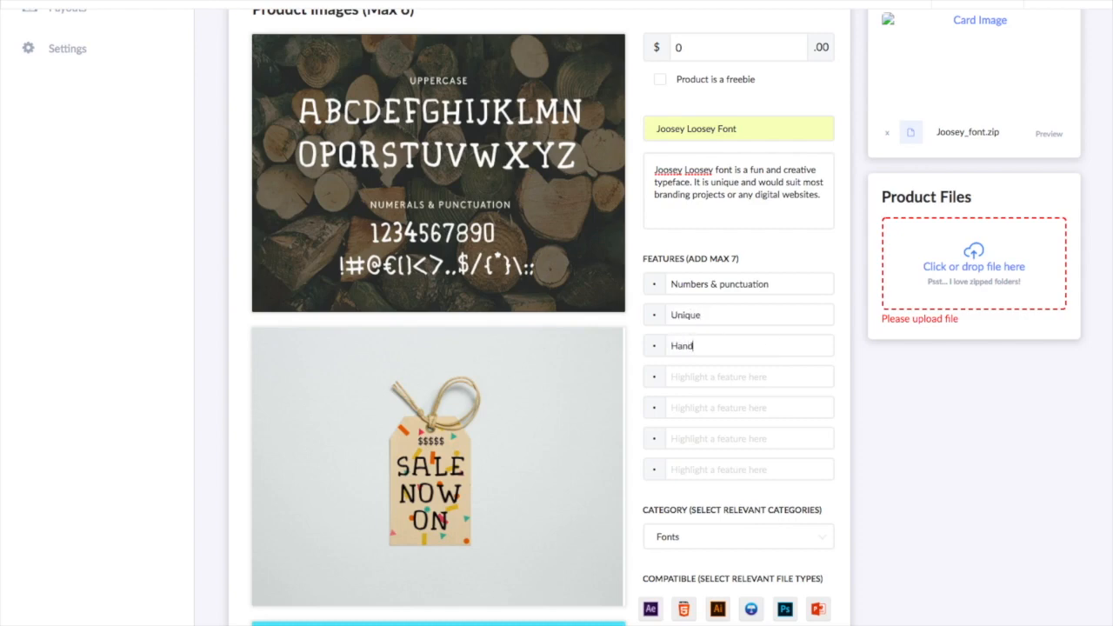
{"action": "type", "text": "nd srawn"}
{"action": "type", "text": "drawn "}
{"action": "type", "text": "typeface"}
{"action": "key", "text": "Tab"}
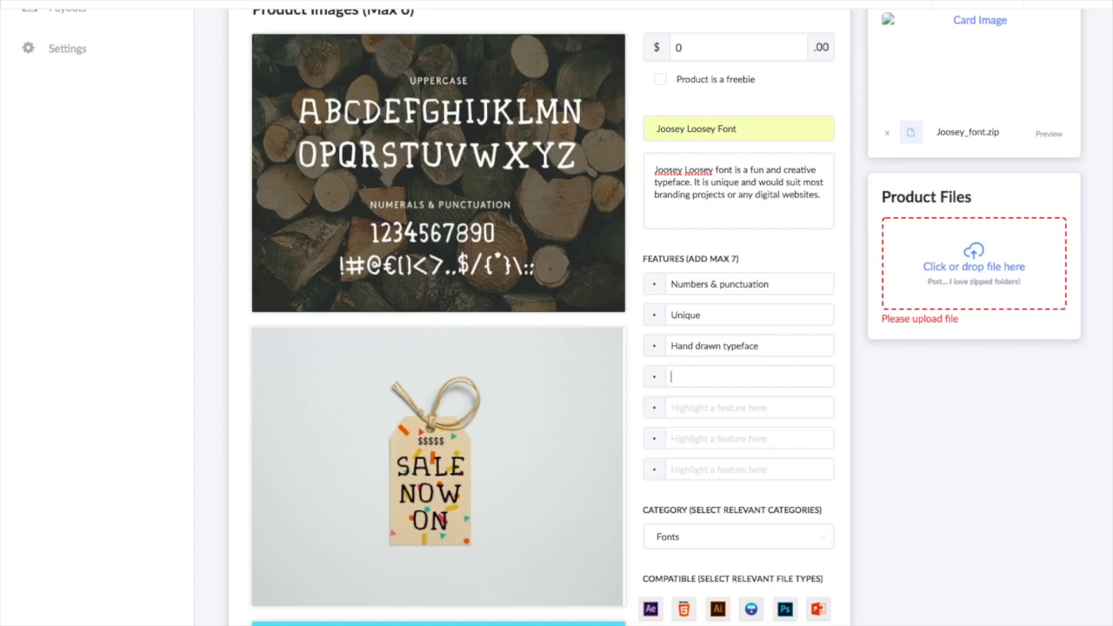
Fill in the fourth product feature with "OTF, TTF, WOFF & WOFF2".
{"action": "type", "text": "ot"}
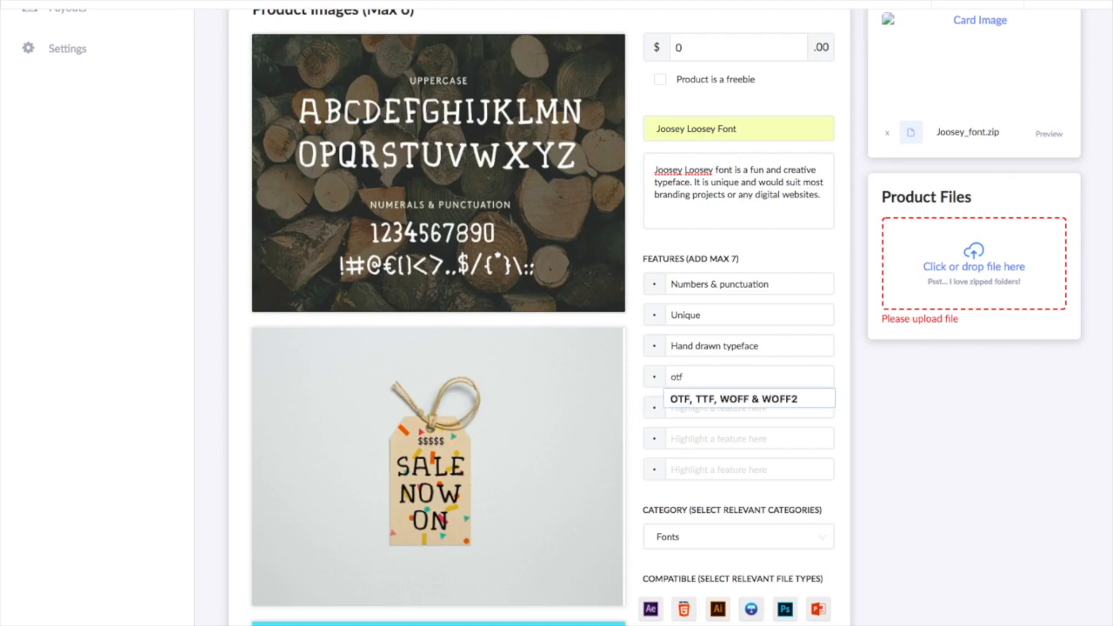
{"action": "type", "text": "f"}
{"action": "key", "text": "Down"}
{"action": "key", "text": "Return"}
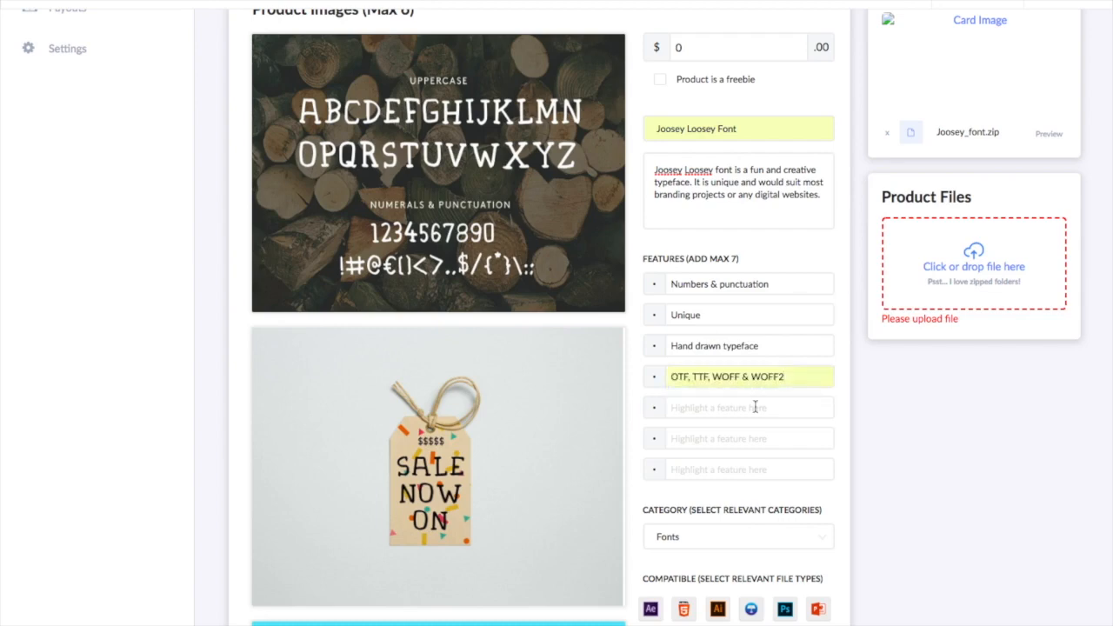
Remove Joosey_font.zip from the product card image and insert the Joosey Loosey image img-.jpg from the media library instead.
{"action": "scroll", "coordinate": [902, 409], "scroll_direction": "down", "scroll_amount": 1}
{"action": "scroll", "coordinate": [902, 408], "scroll_direction": "up", "scroll_amount": 3}
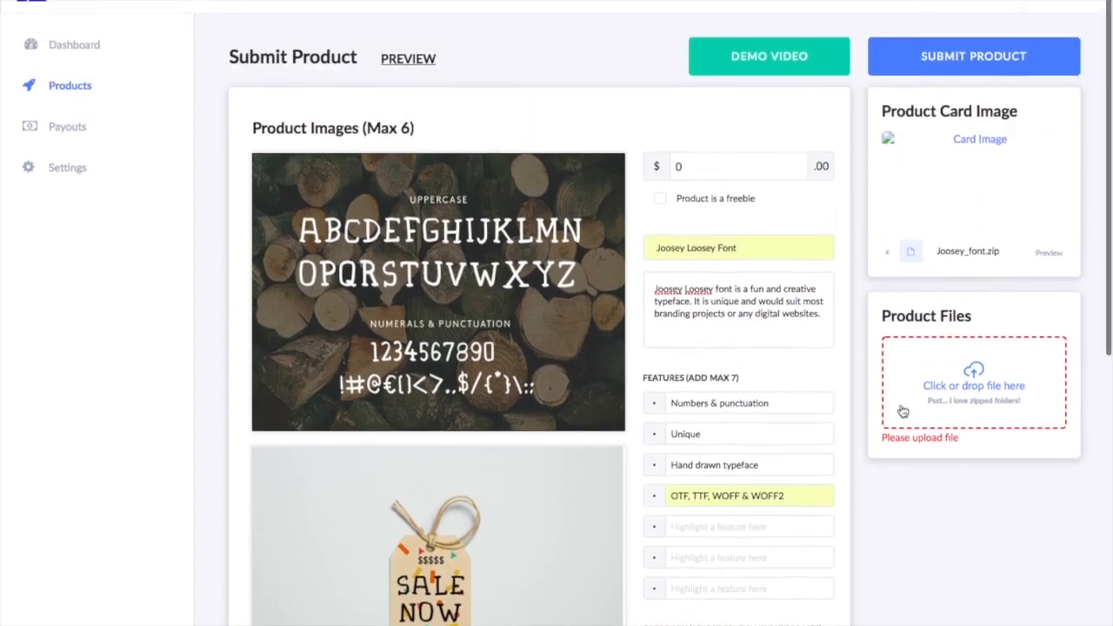
{"action": "left_click", "coordinate": [887, 248]}
{"action": "left_click", "coordinate": [946, 165]}
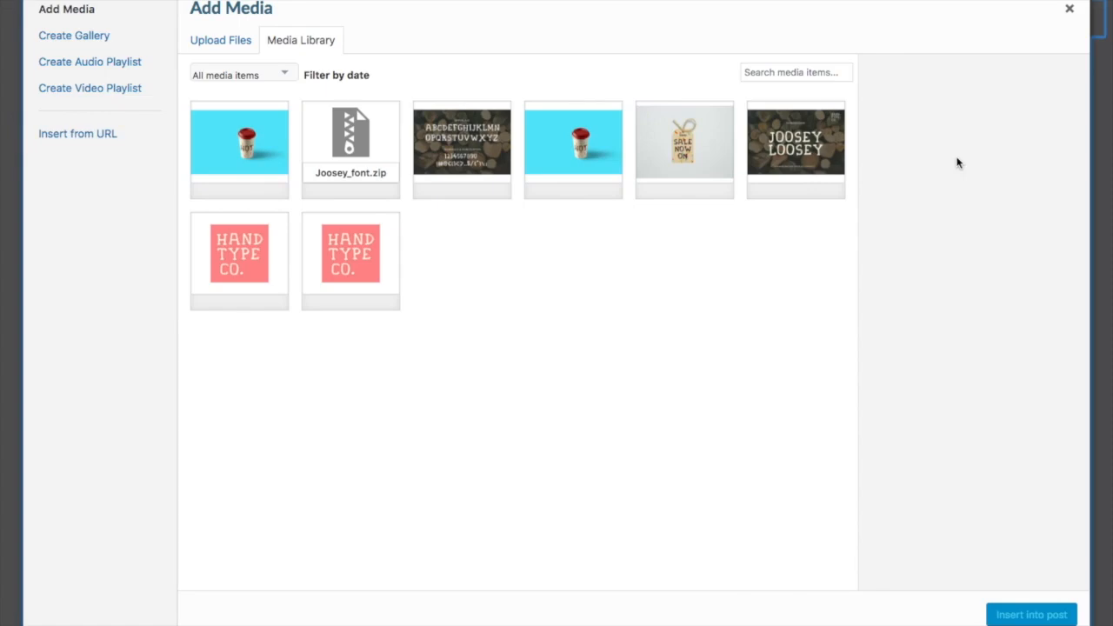
{"action": "left_click", "coordinate": [772, 154]}
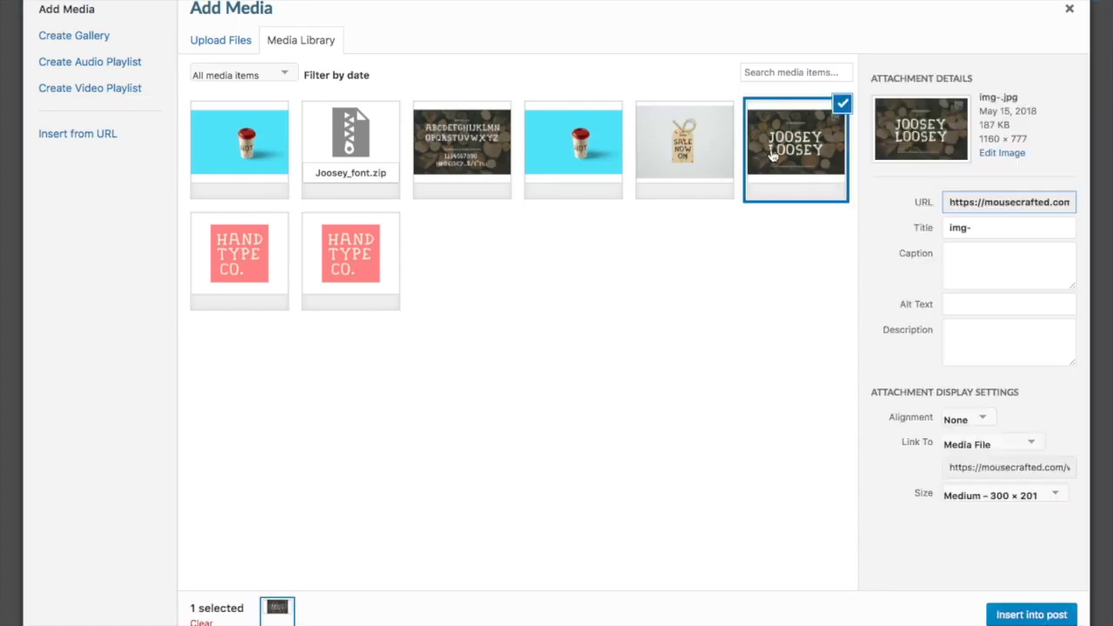
{"action": "left_click", "coordinate": [1035, 616]}
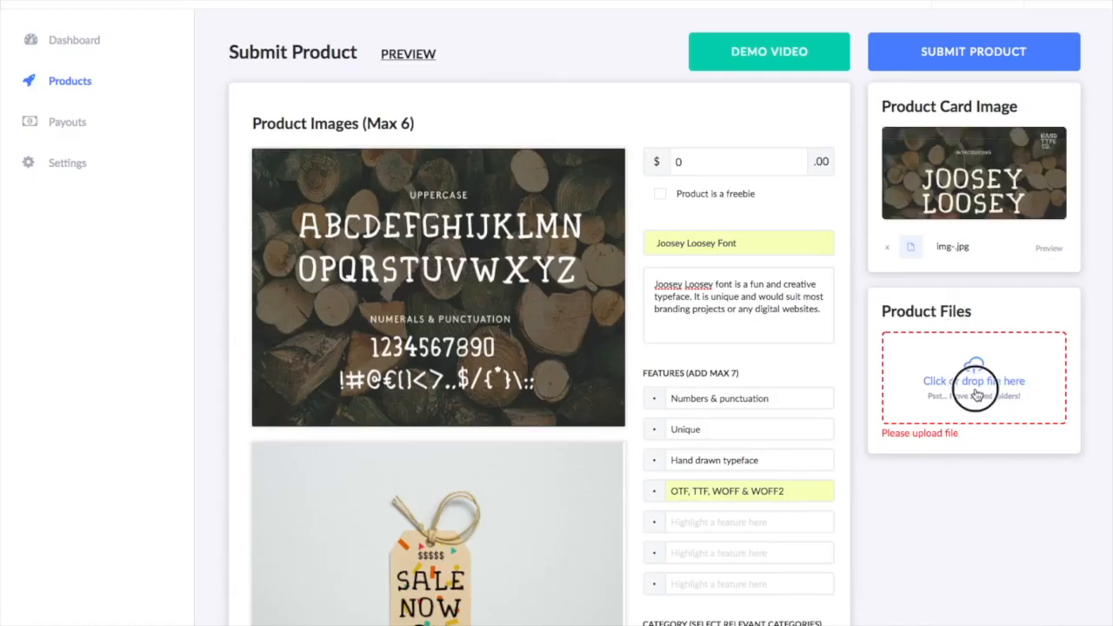
Insert Joosey_font.zip from the media library as the product file.
{"action": "left_click", "coordinate": [976, 391]}
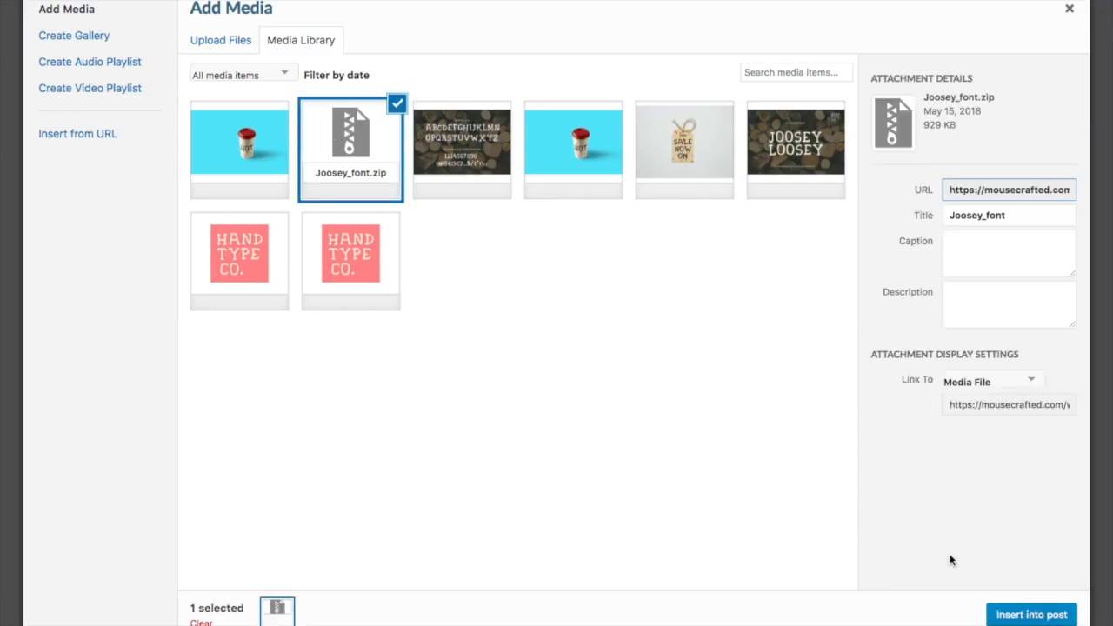
{"action": "left_click", "coordinate": [1020, 617]}
{"action": "scroll", "coordinate": [979, 552], "scroll_direction": "down", "scroll_amount": 1}
{"action": "scroll", "coordinate": [978, 552], "scroll_direction": "down", "scroll_amount": 5}
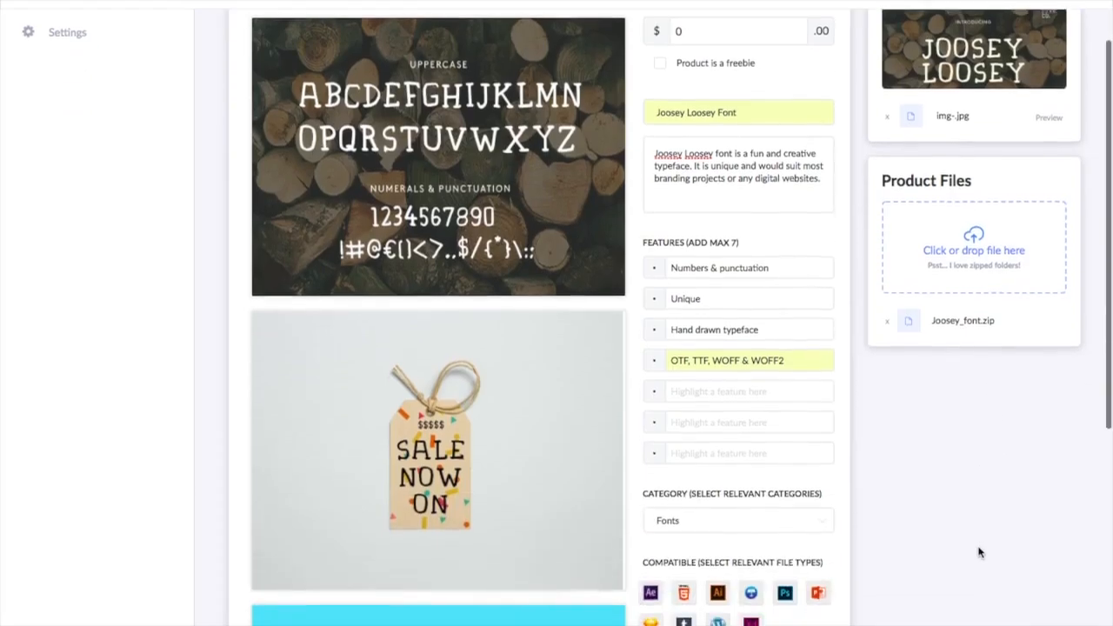
Set the product price to $24.
{"action": "scroll", "coordinate": [978, 553], "scroll_direction": "up", "scroll_amount": 4}
{"action": "scroll", "coordinate": [979, 552], "scroll_direction": "up", "scroll_amount": 3}
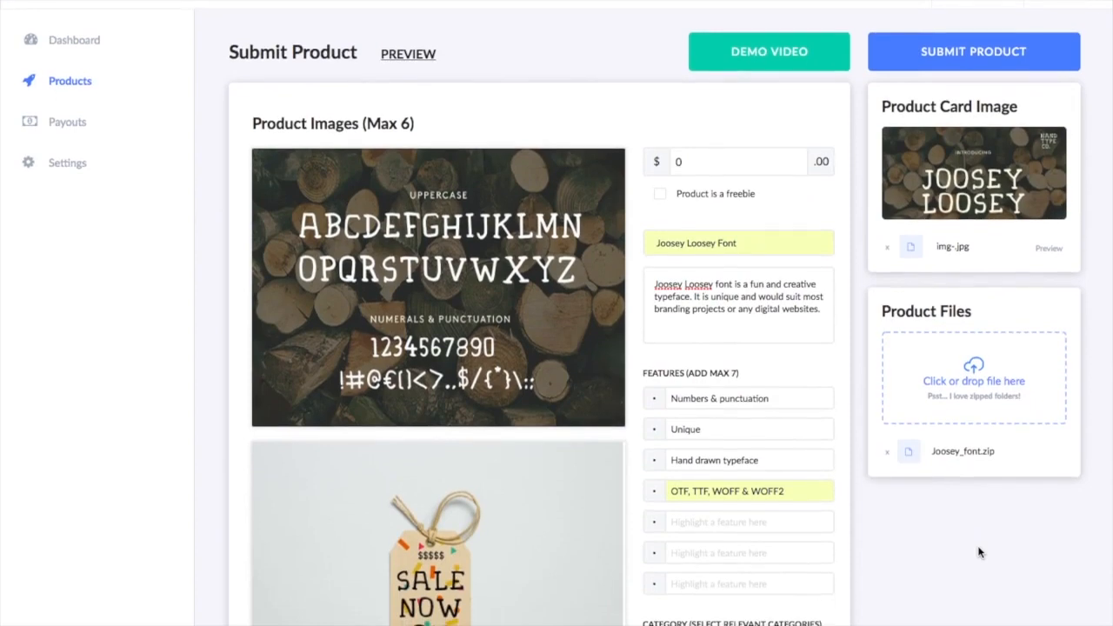
{"action": "double_click", "coordinate": [710, 164]}
{"action": "type", "text": "24"}
Check over the completed product form and open the product preview.
{"action": "scroll", "coordinate": [414, 70], "scroll_direction": "down", "scroll_amount": 3}
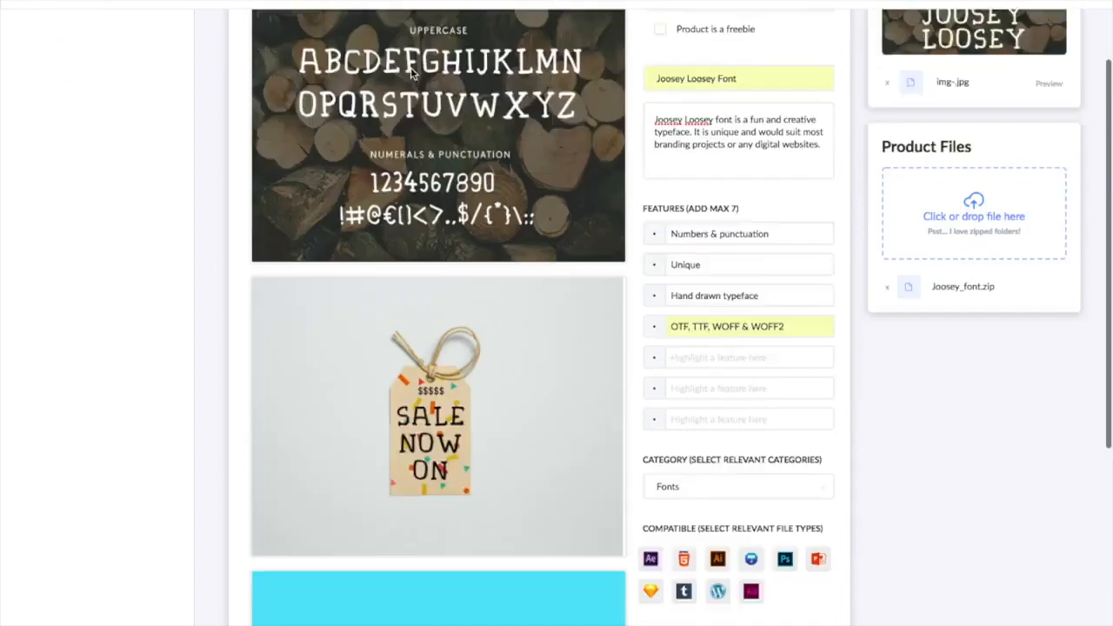
{"action": "scroll", "coordinate": [410, 73], "scroll_direction": "down", "scroll_amount": 4}
{"action": "scroll", "coordinate": [410, 69], "scroll_direction": "up", "scroll_amount": 7}
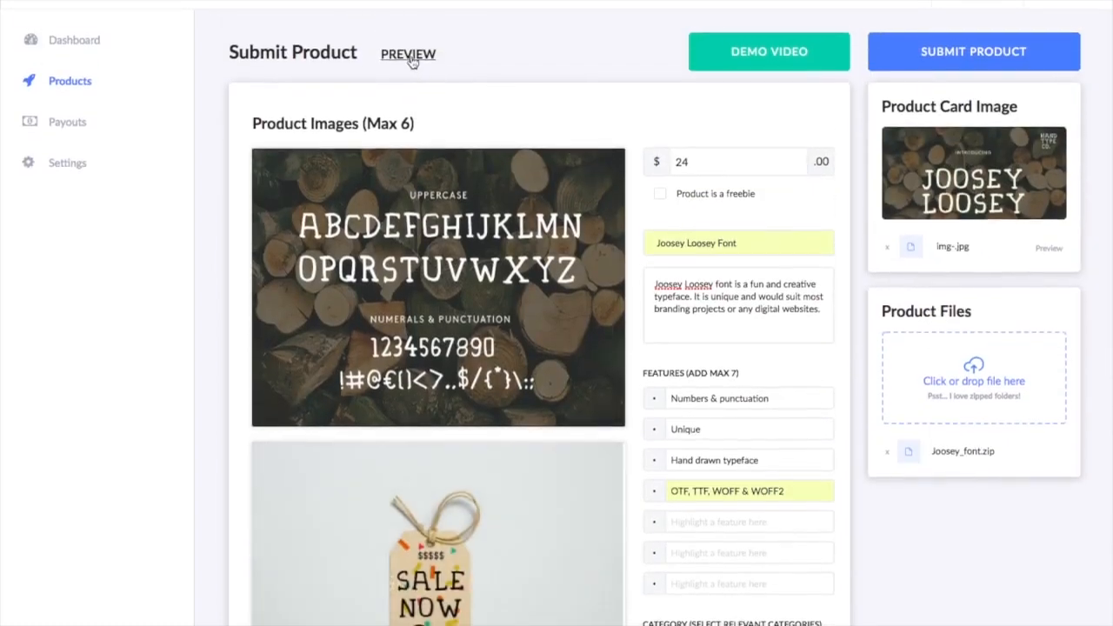
{"action": "left_click", "coordinate": [411, 57]}
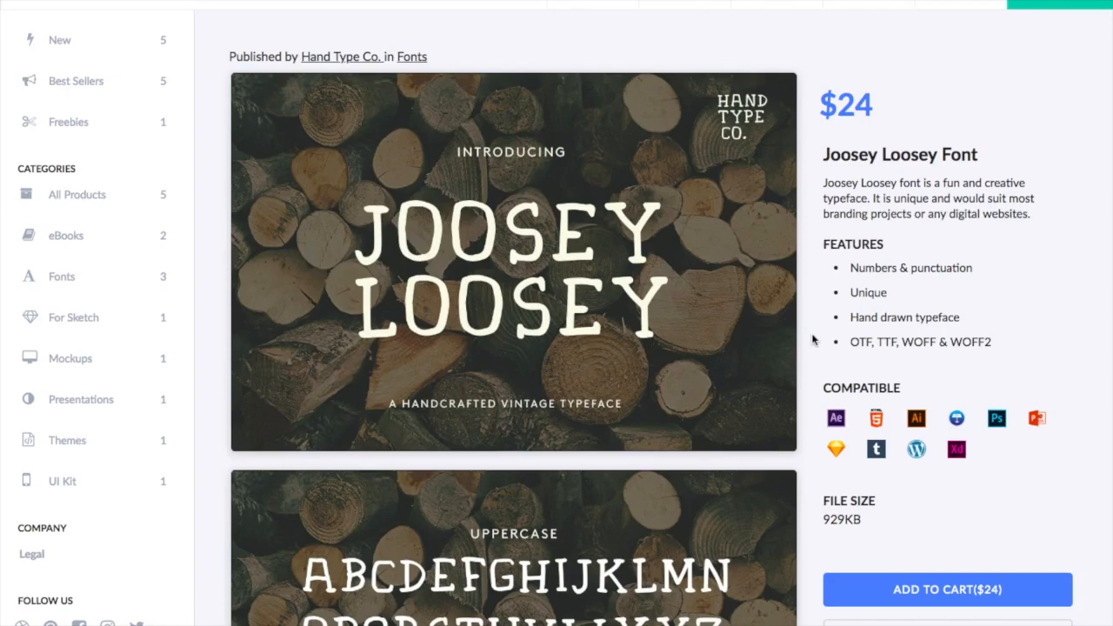
Look through all the product images in the Joosey Loosey Font preview.
{"action": "scroll", "coordinate": [813, 340], "scroll_direction": "down", "scroll_amount": 6}
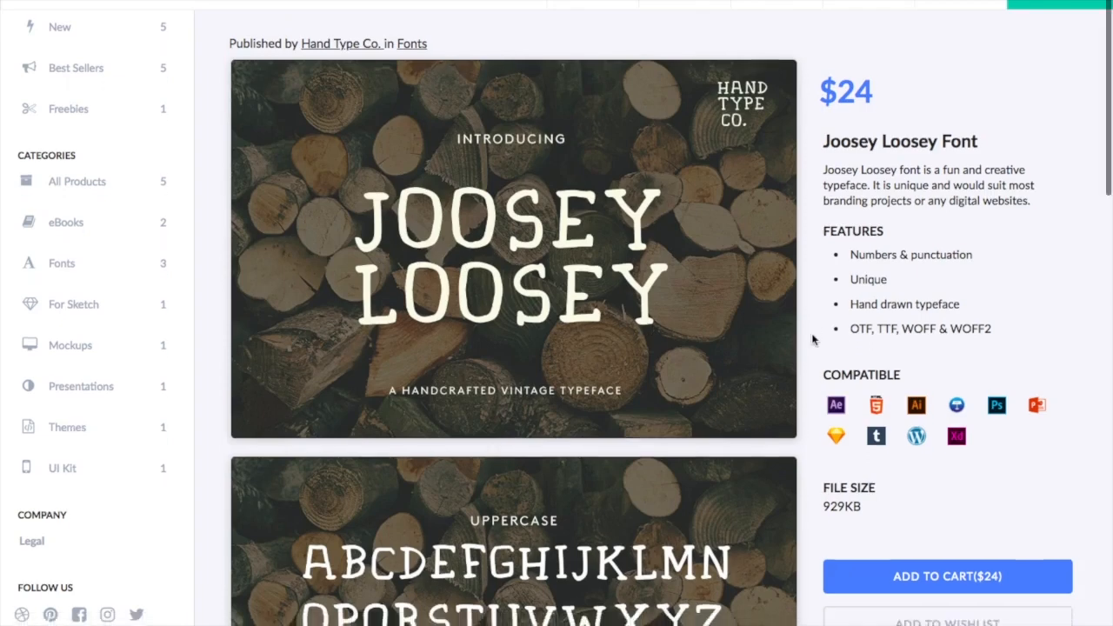
{"action": "scroll", "coordinate": [814, 340], "scroll_direction": "down", "scroll_amount": 8}
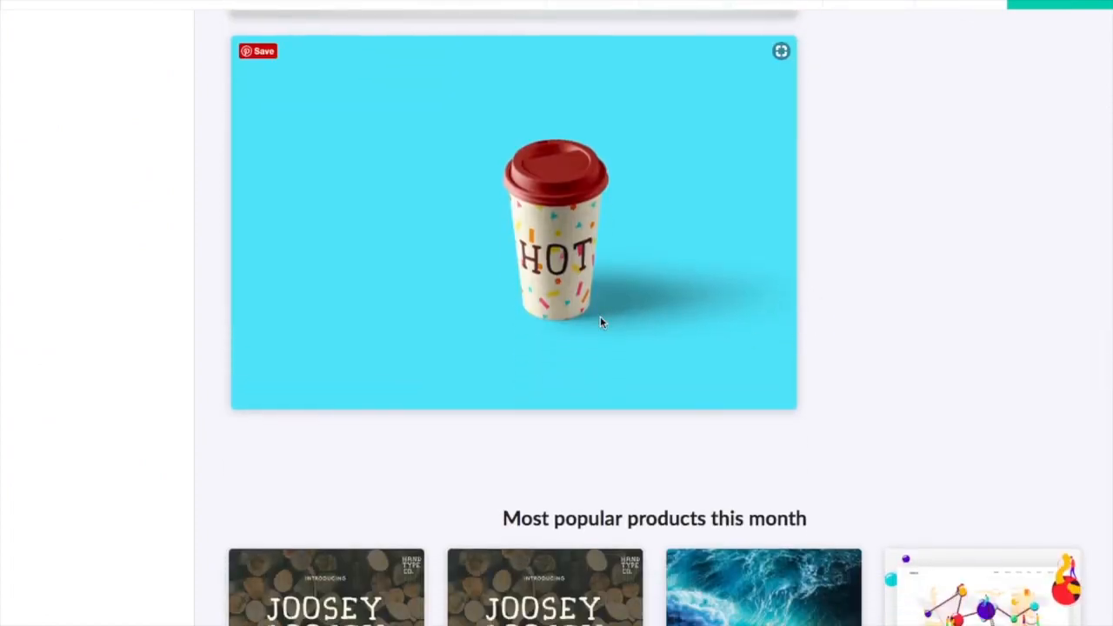
{"action": "scroll", "coordinate": [601, 318], "scroll_direction": "up", "scroll_amount": 8}
{"action": "scroll", "coordinate": [600, 320], "scroll_direction": "up", "scroll_amount": 6}
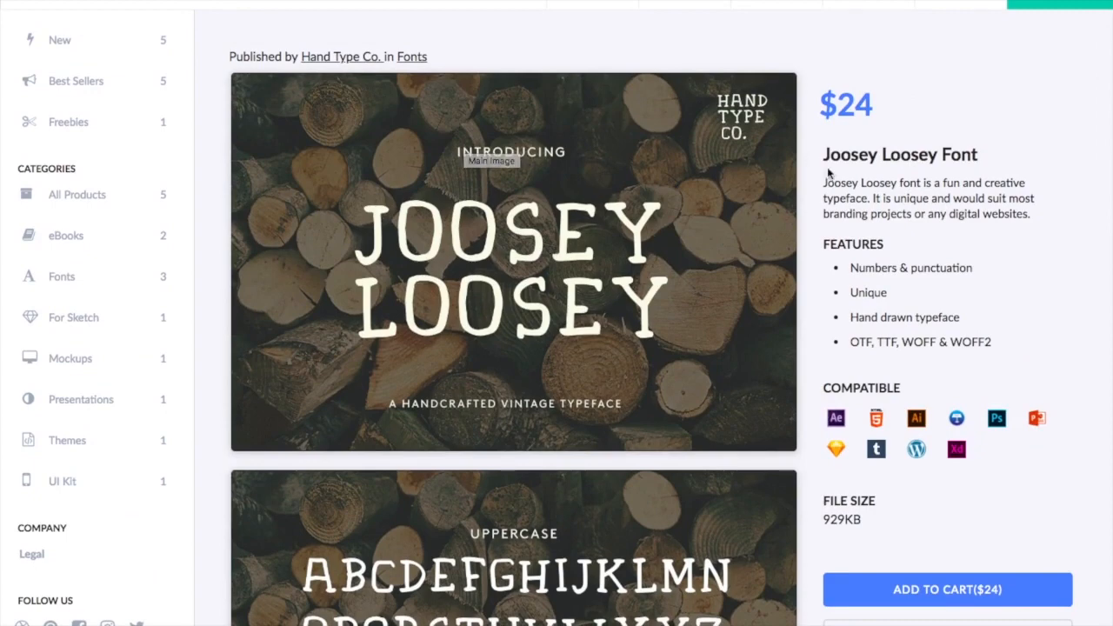
Review the price, title, description, features, compatible file types and purchase options in the product preview.
{"action": "left_click_drag", "start_coordinate": [817, 103], "coordinate": [909, 109]}
{"action": "triple_click", "coordinate": [900, 154]}
{"action": "left_click", "coordinate": [905, 206]}
{"action": "triple_click", "coordinate": [904, 202]}
{"action": "left_click_drag", "start_coordinate": [824, 183], "coordinate": [1061, 221]}
{"action": "left_click", "coordinate": [1061, 227]}
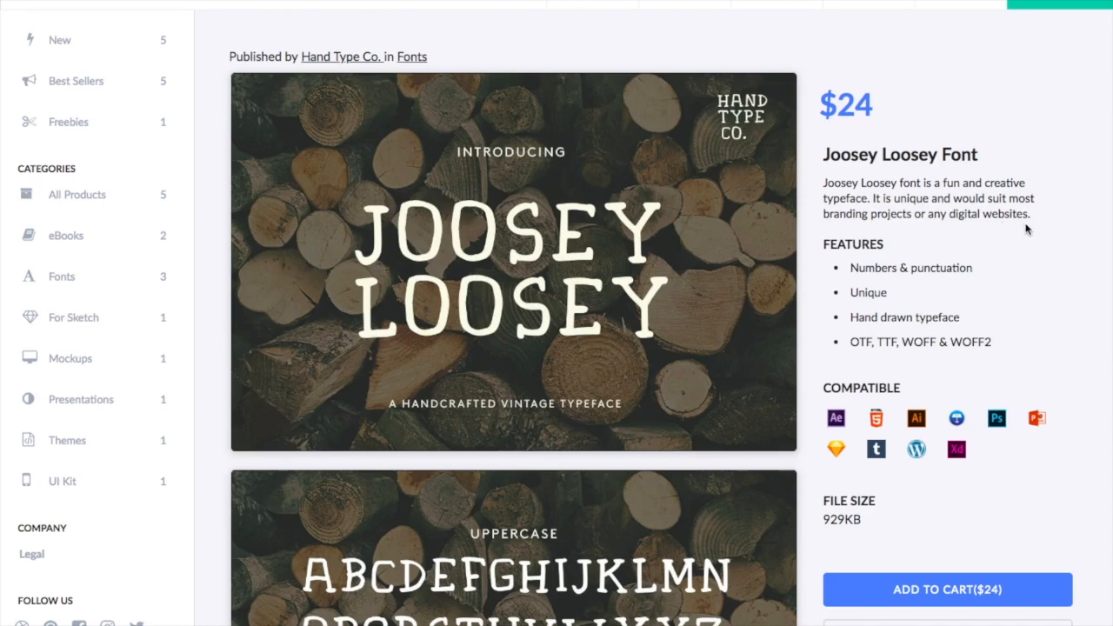
{"action": "scroll", "coordinate": [1027, 228], "scroll_direction": "down", "scroll_amount": 1}
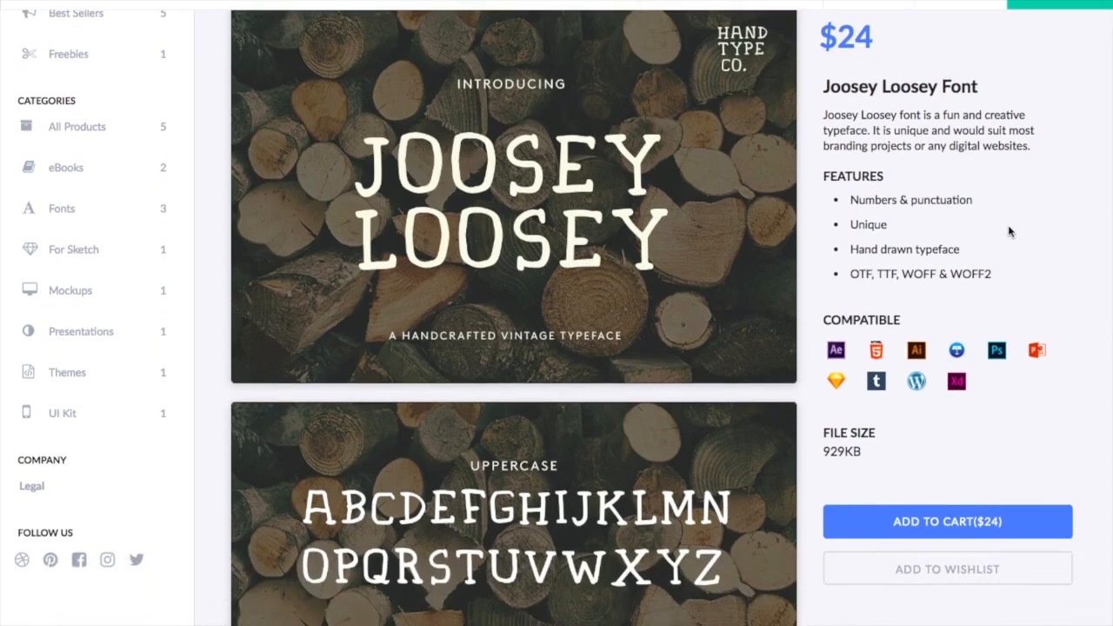
{"action": "double_click", "coordinate": [865, 200]}
{"action": "scroll", "coordinate": [856, 263], "scroll_direction": "down", "scroll_amount": 1}
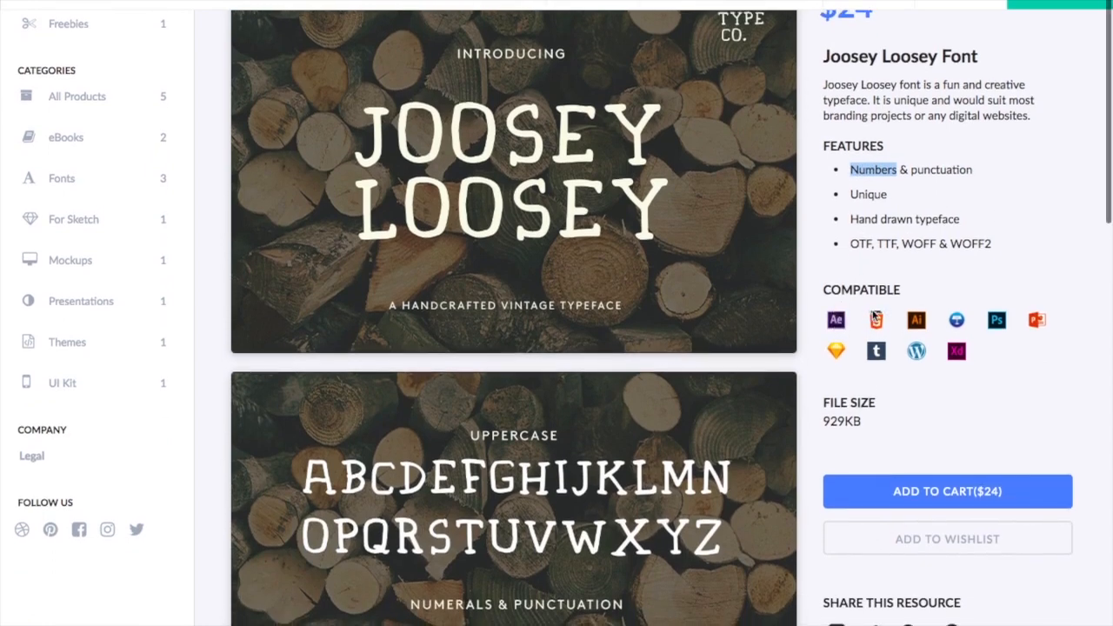
{"action": "scroll", "coordinate": [981, 317], "scroll_direction": "down", "scroll_amount": 2}
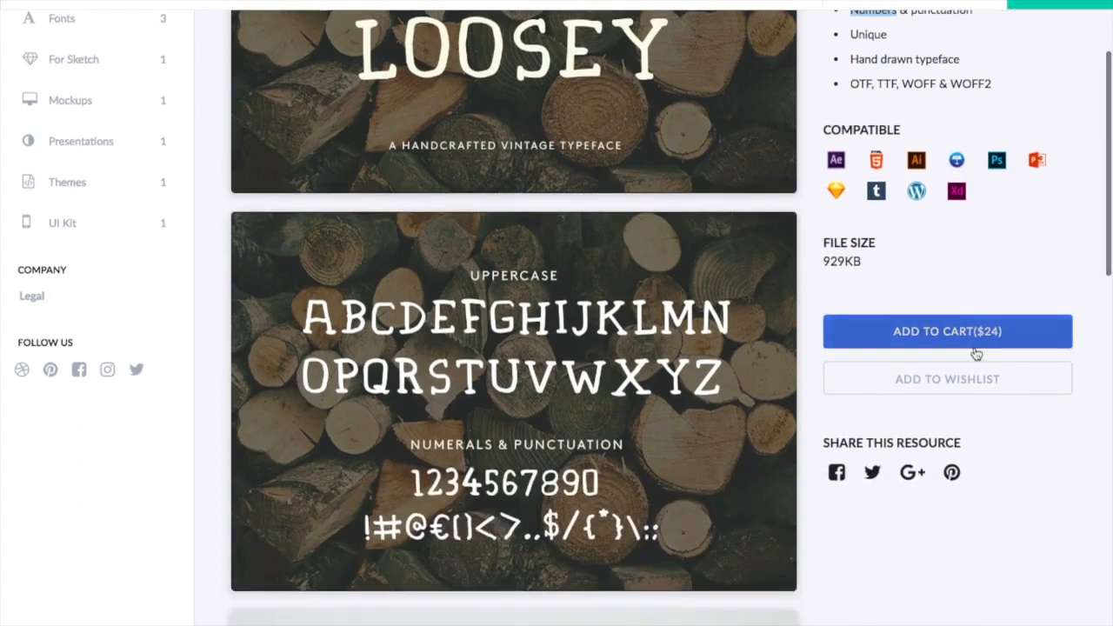
{"action": "scroll", "coordinate": [939, 461], "scroll_direction": "down", "scroll_amount": 2}
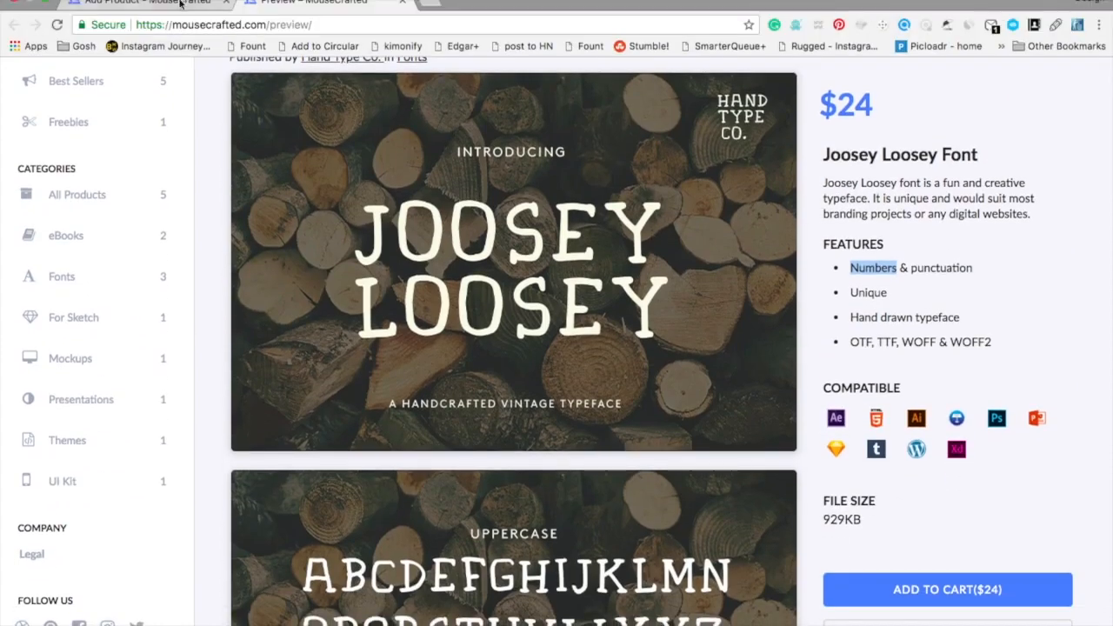
Return to the product form and submit the Joosey Loosey Font for review.
{"action": "key", "text": "ctrl+shift+Tab"}
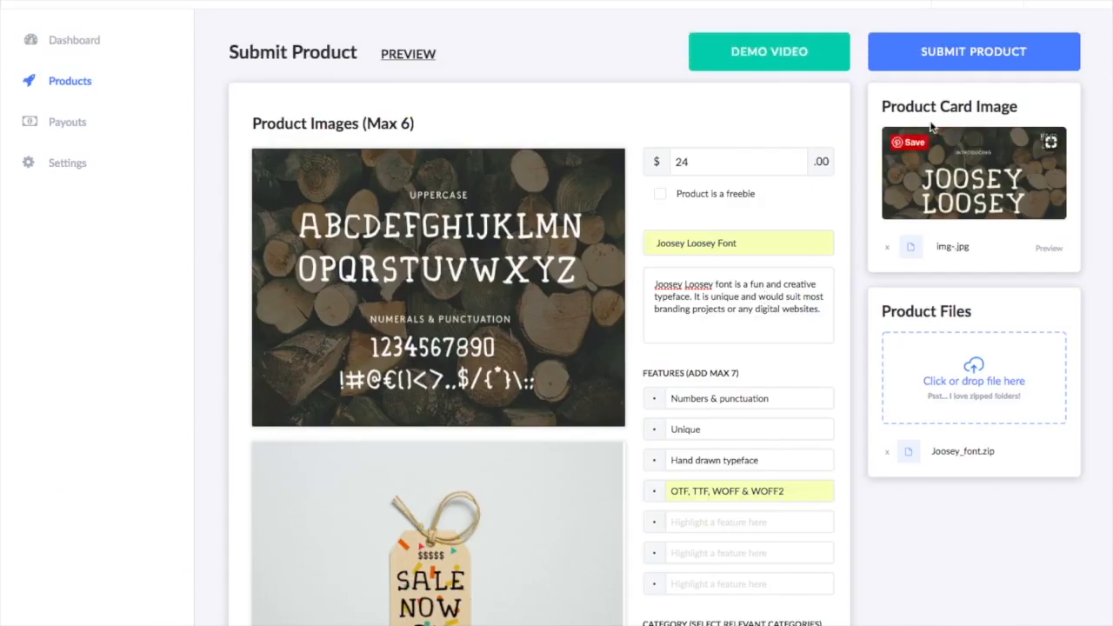
{"action": "left_click", "coordinate": [957, 70]}
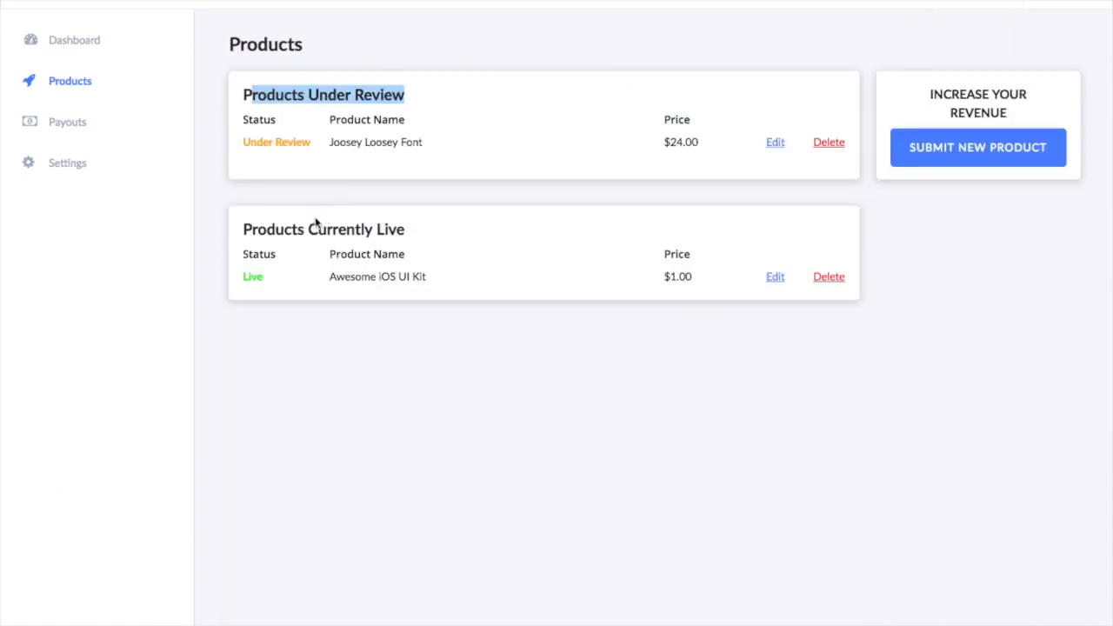
Compare the products under review with the products currently live, including their status labels.
{"action": "triple_click", "coordinate": [315, 228]}
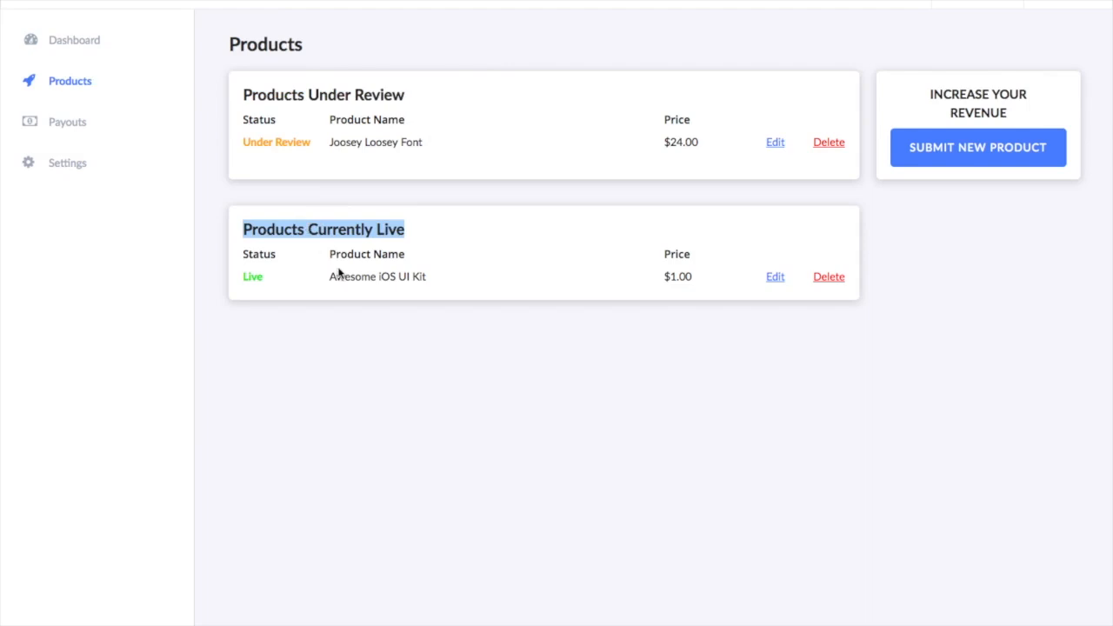
{"action": "left_click", "coordinate": [316, 91]}
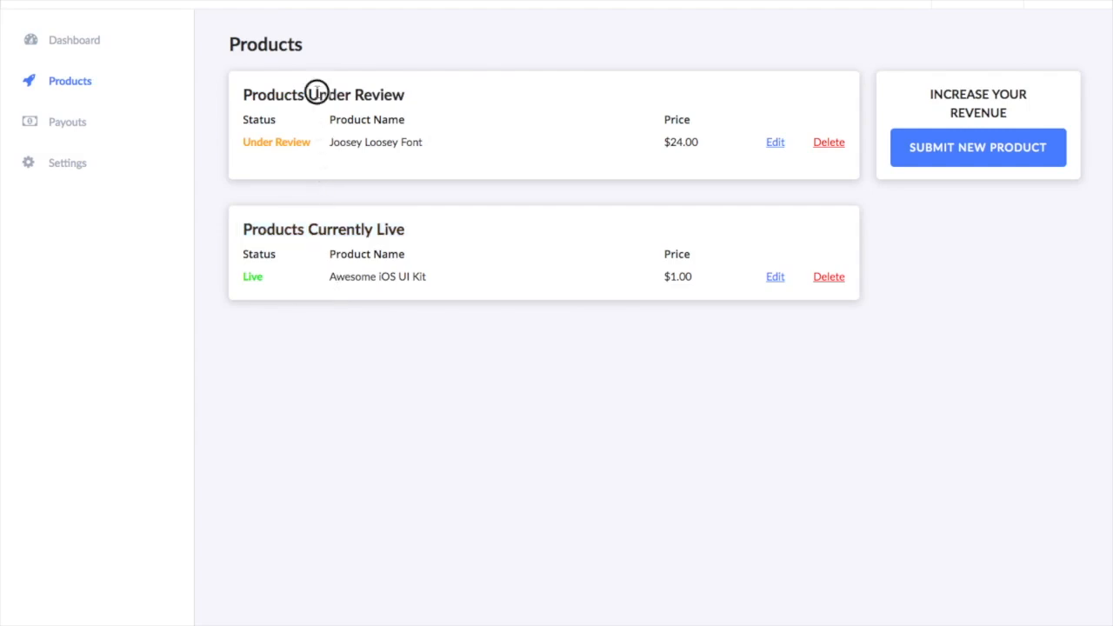
{"action": "triple_click", "coordinate": [317, 92]}
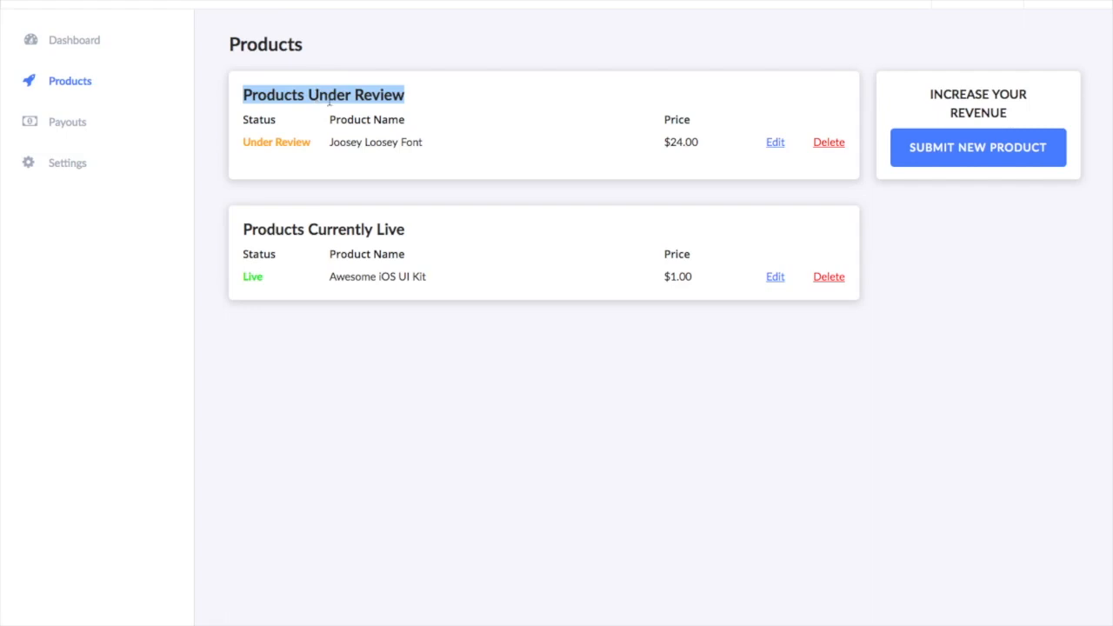
{"action": "triple_click", "coordinate": [266, 144]}
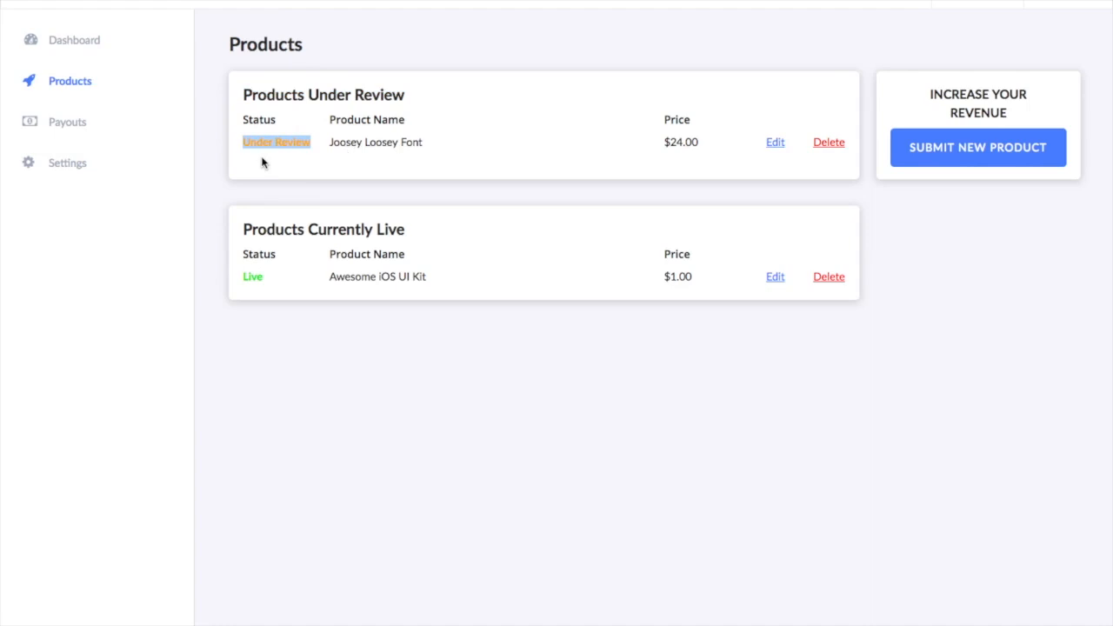
{"action": "double_click", "coordinate": [252, 275]}
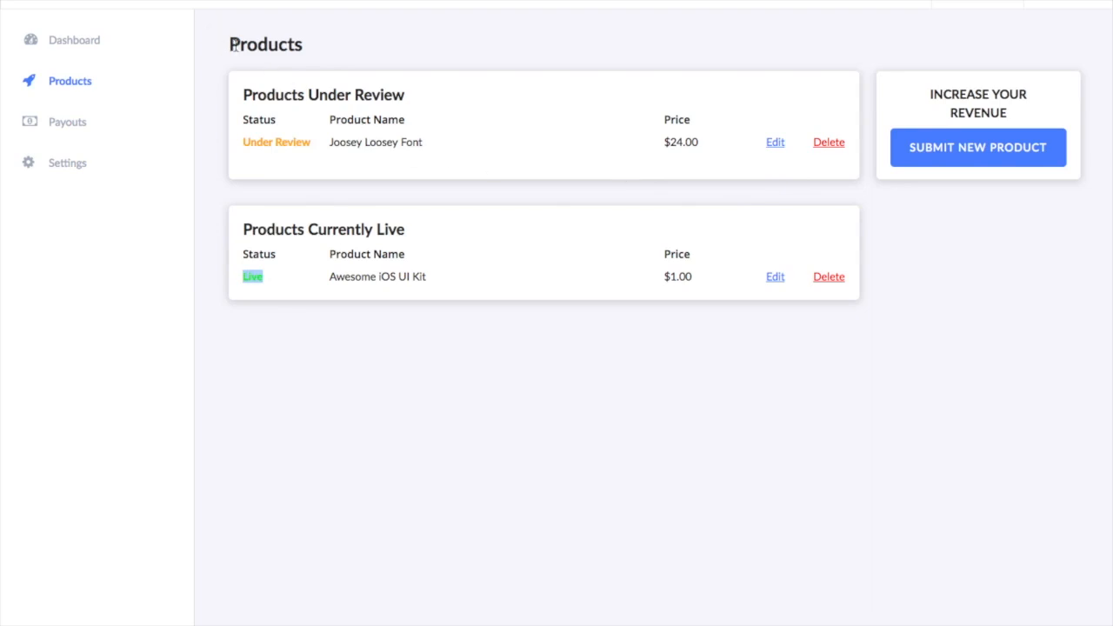
Open the seller dashboard and show the most popular product for the week and for the month.
{"action": "left_click", "coordinate": [73, 32]}
{"action": "left_click", "coordinate": [73, 48]}
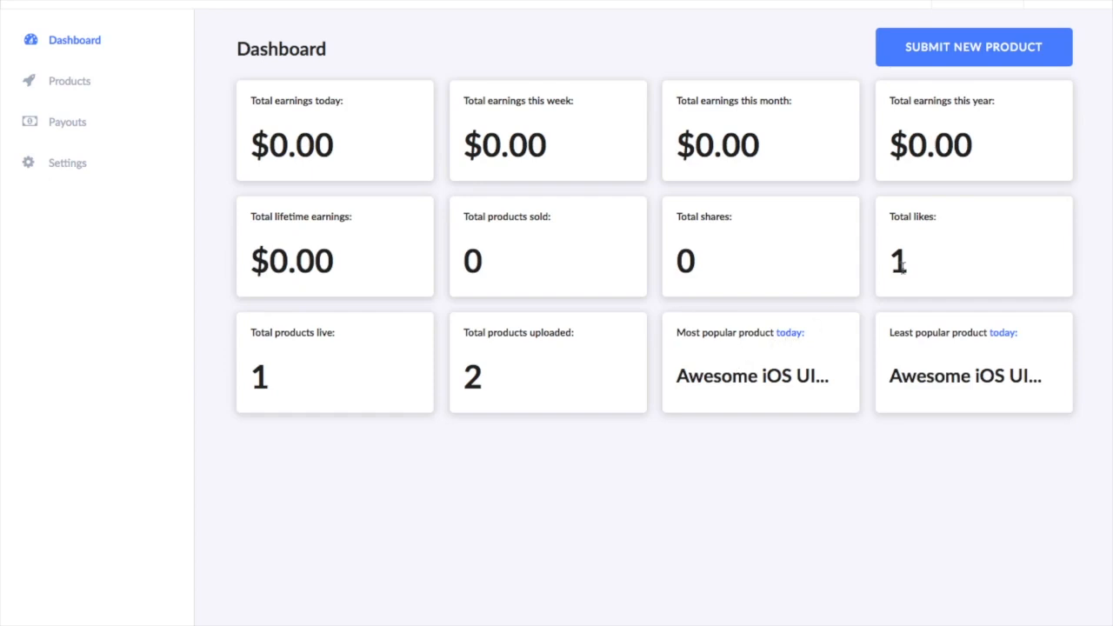
{"action": "left_click", "coordinate": [785, 340]}
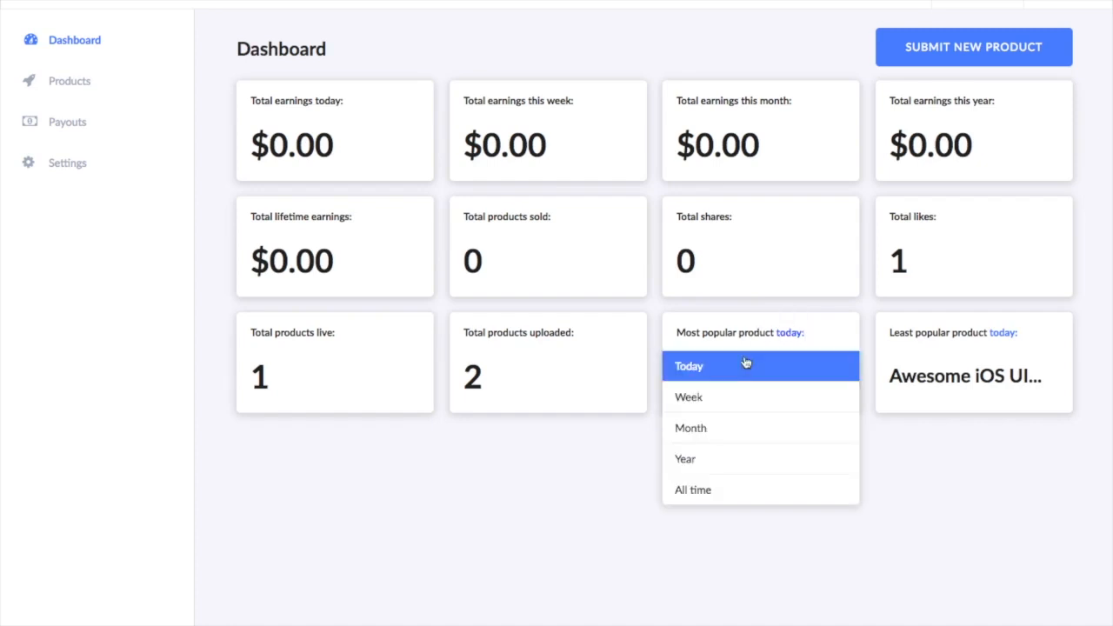
{"action": "left_click", "coordinate": [722, 400]}
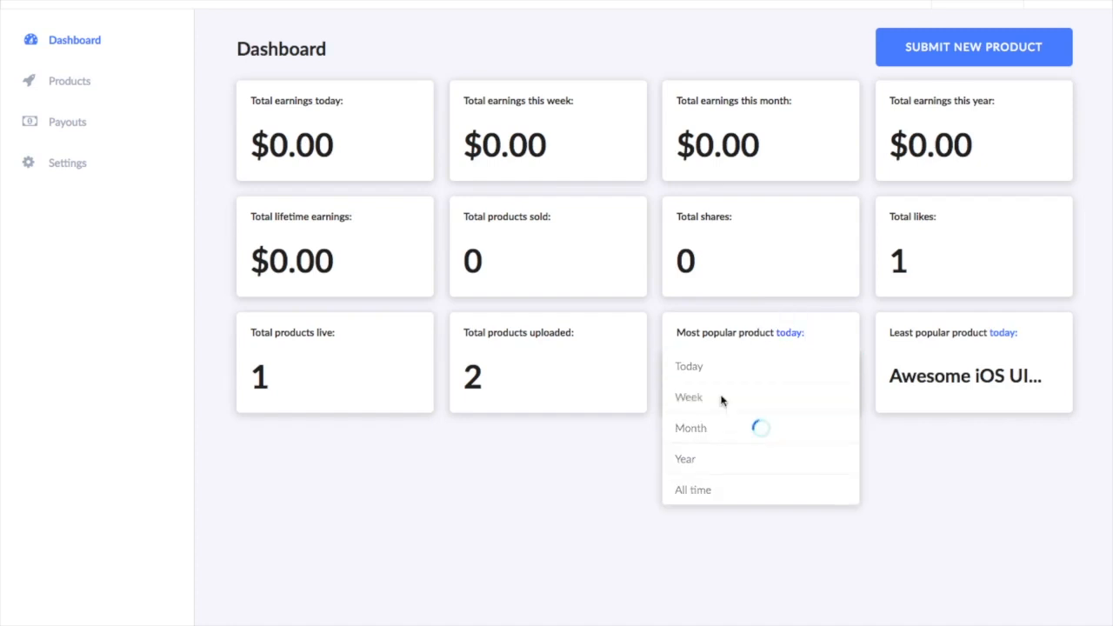
{"action": "left_click", "coordinate": [794, 336]}
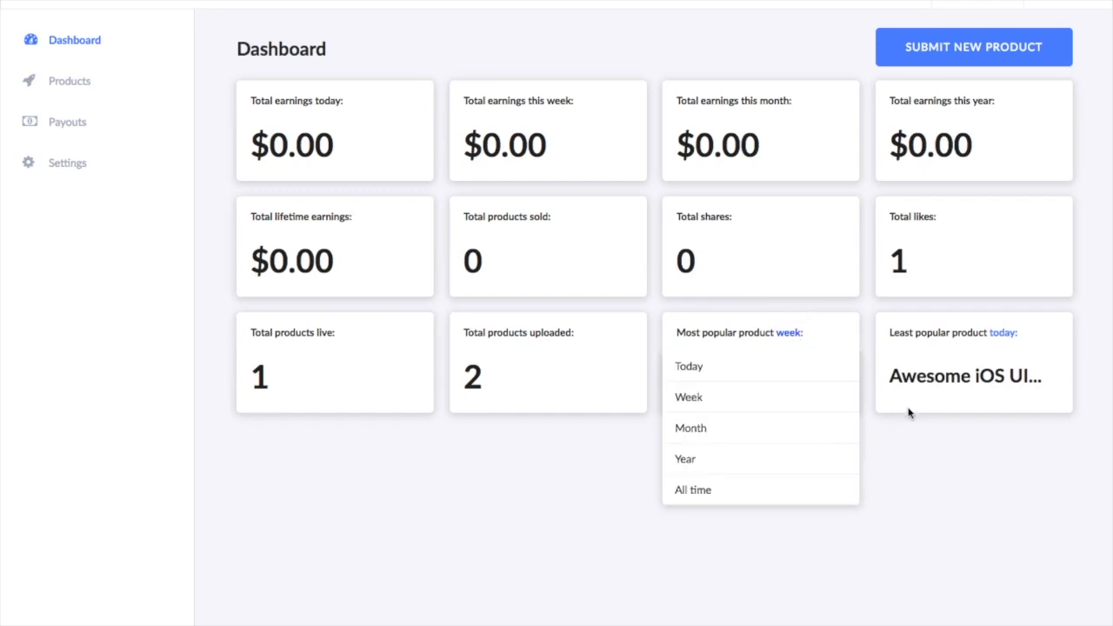
{"action": "left_click", "coordinate": [777, 437]}
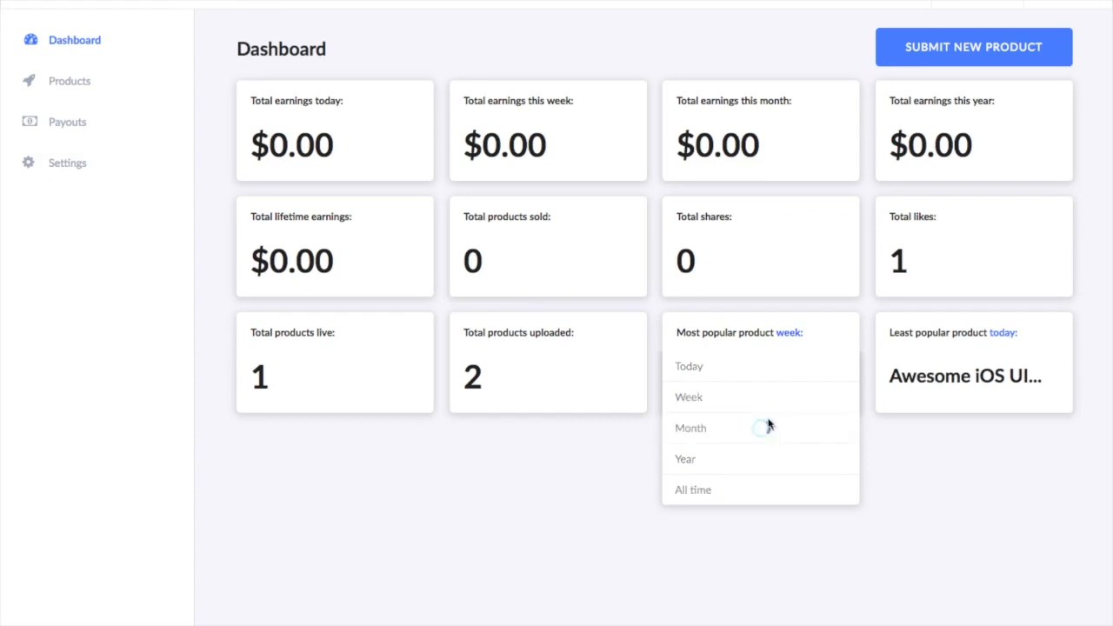
Show the least popular product for the week.
{"action": "left_click", "coordinate": [1004, 335]}
{"action": "left_click", "coordinate": [936, 406]}
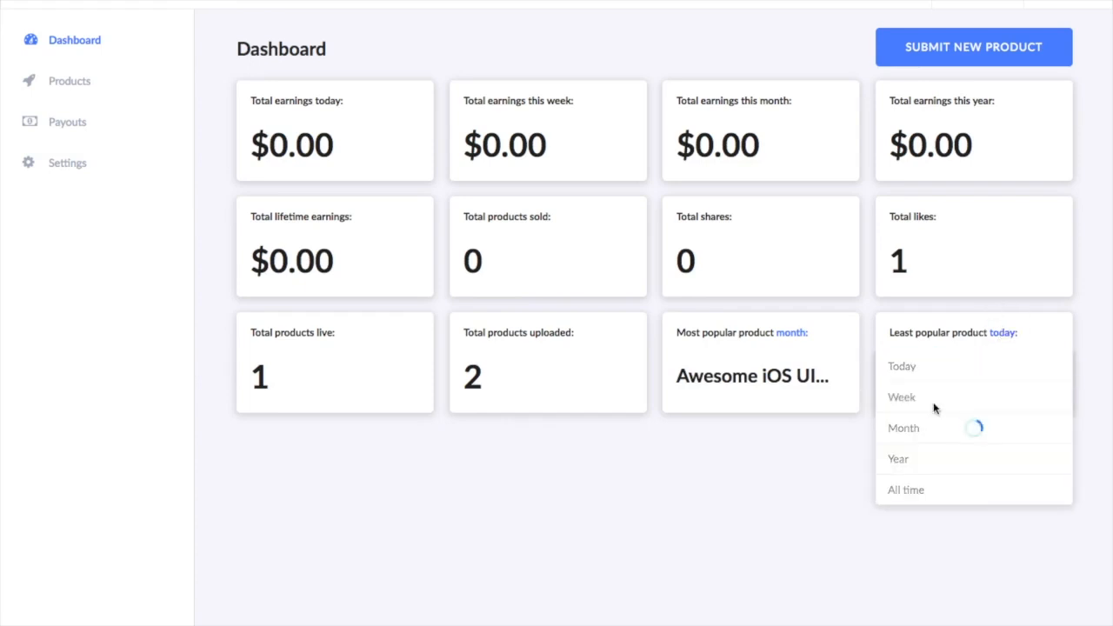